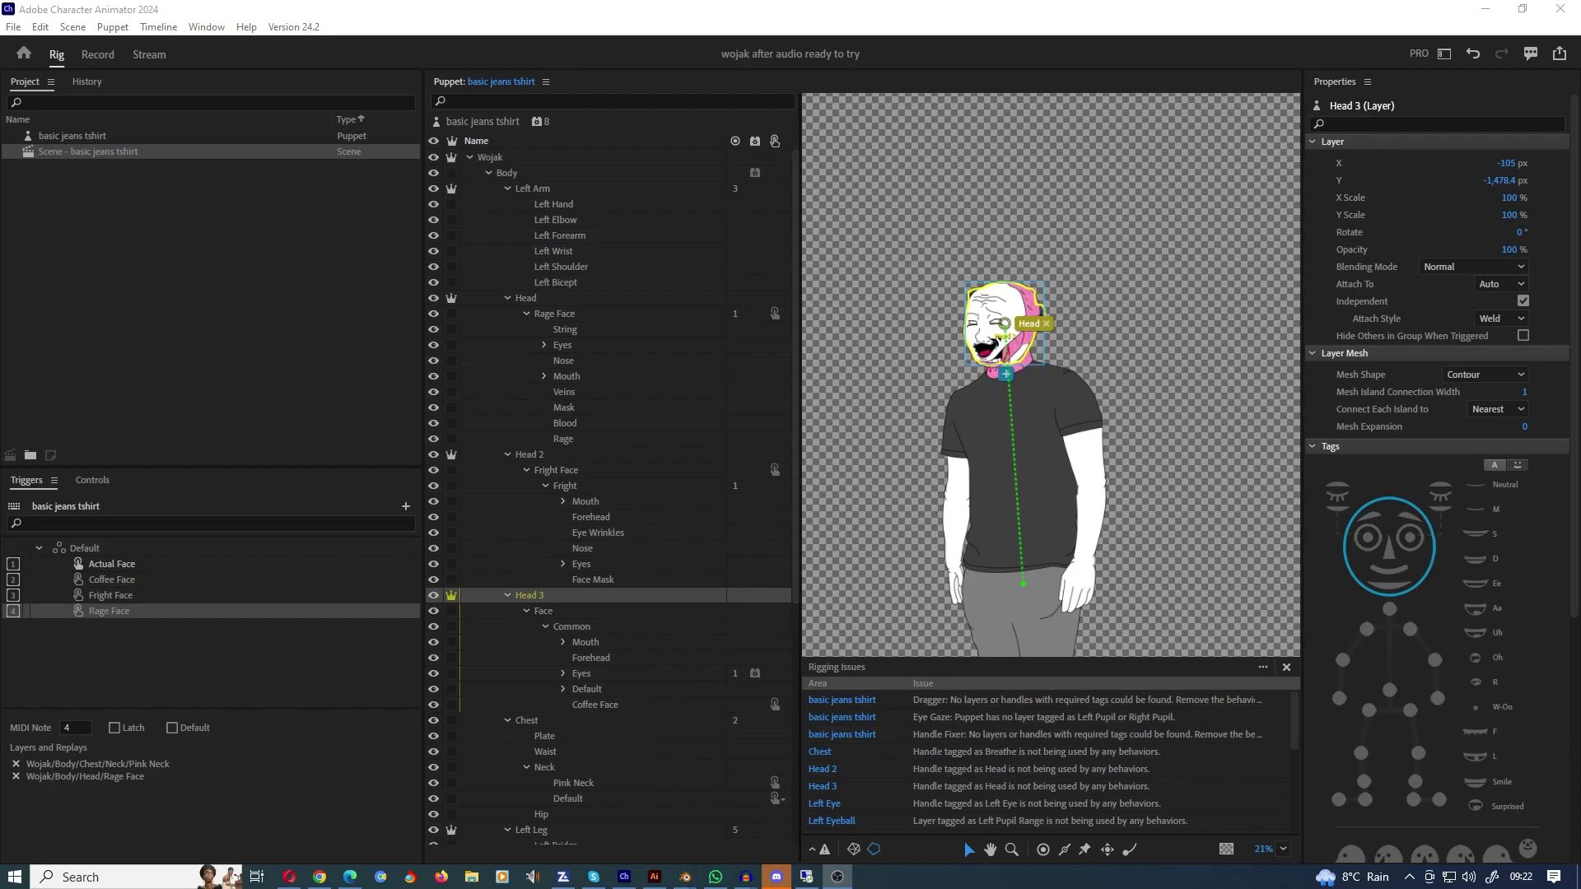
- Try out the Rage, Fright, Coffee and Actual Face triggers on the puppet in the Record workspace
left_click(97, 54)
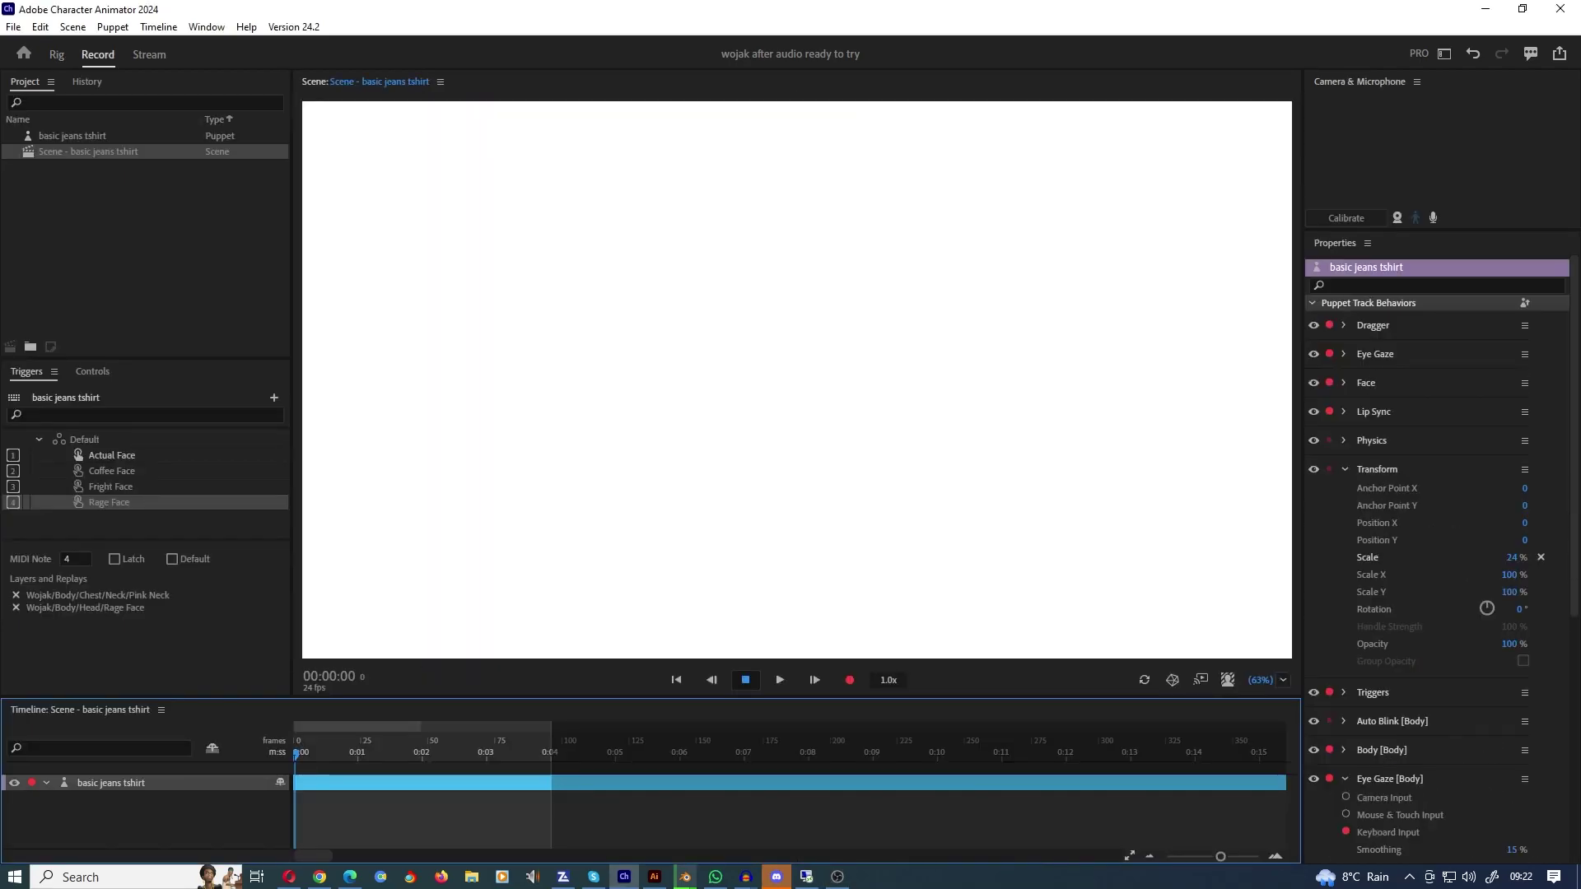
left_click(1343, 468)
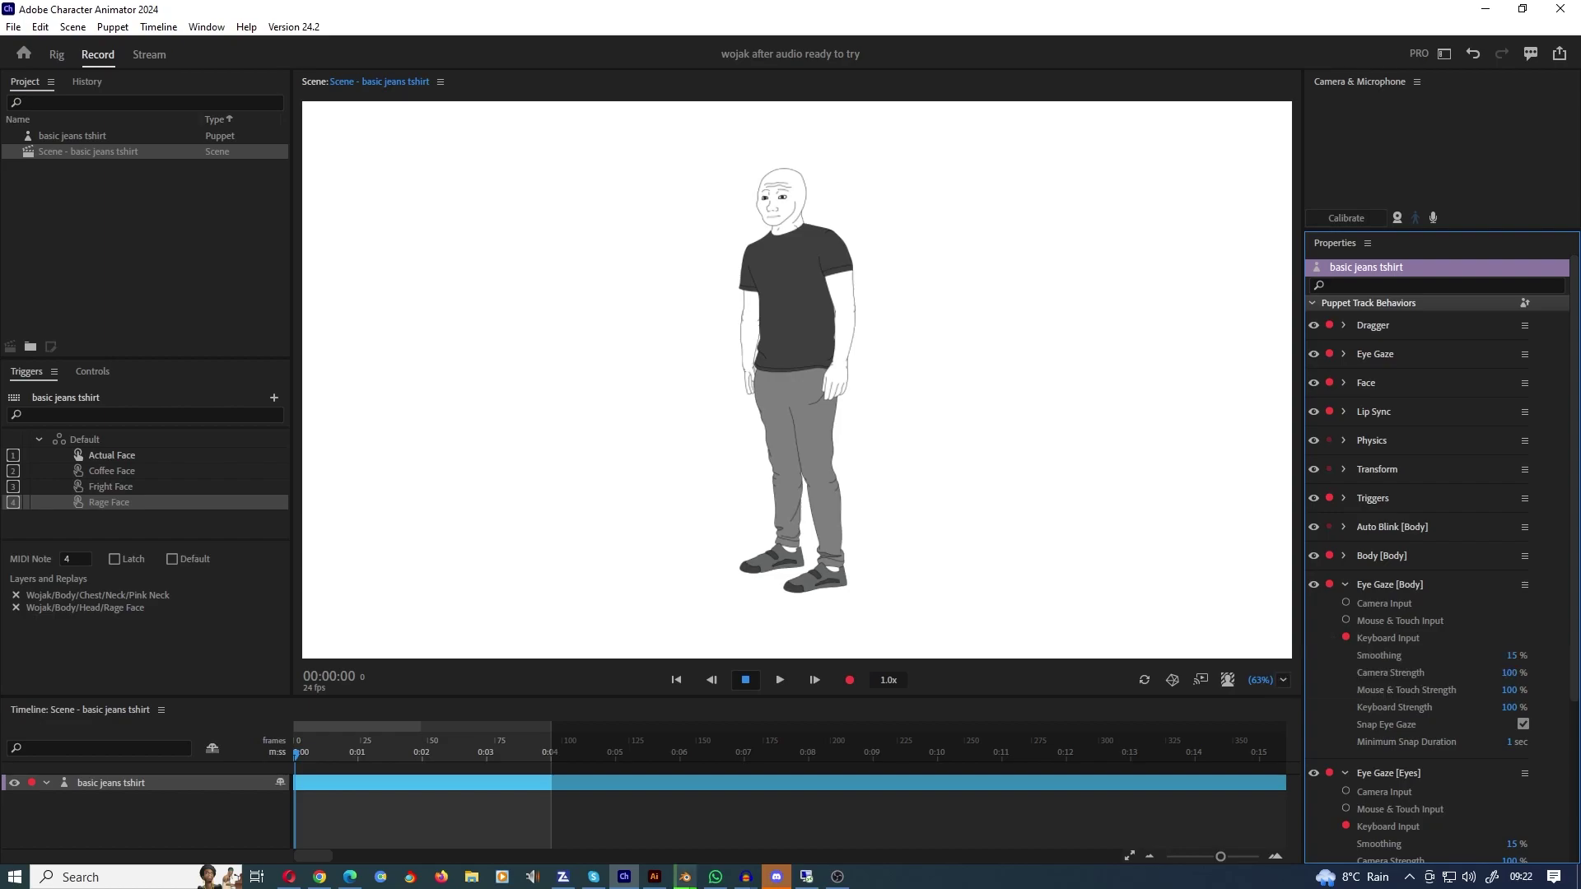
key("4")
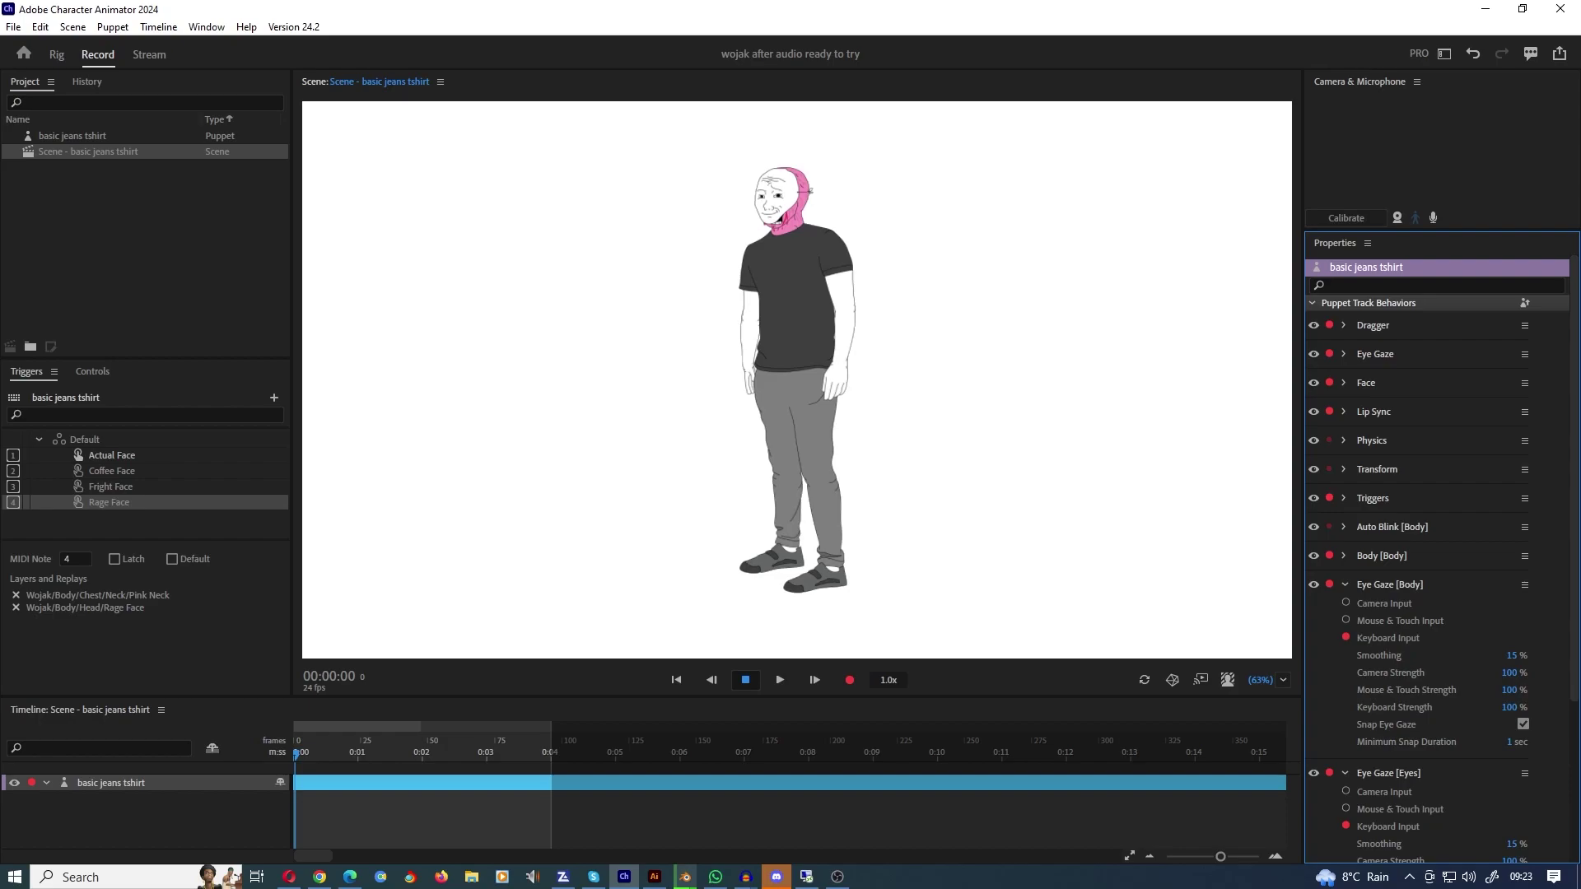
key("3")
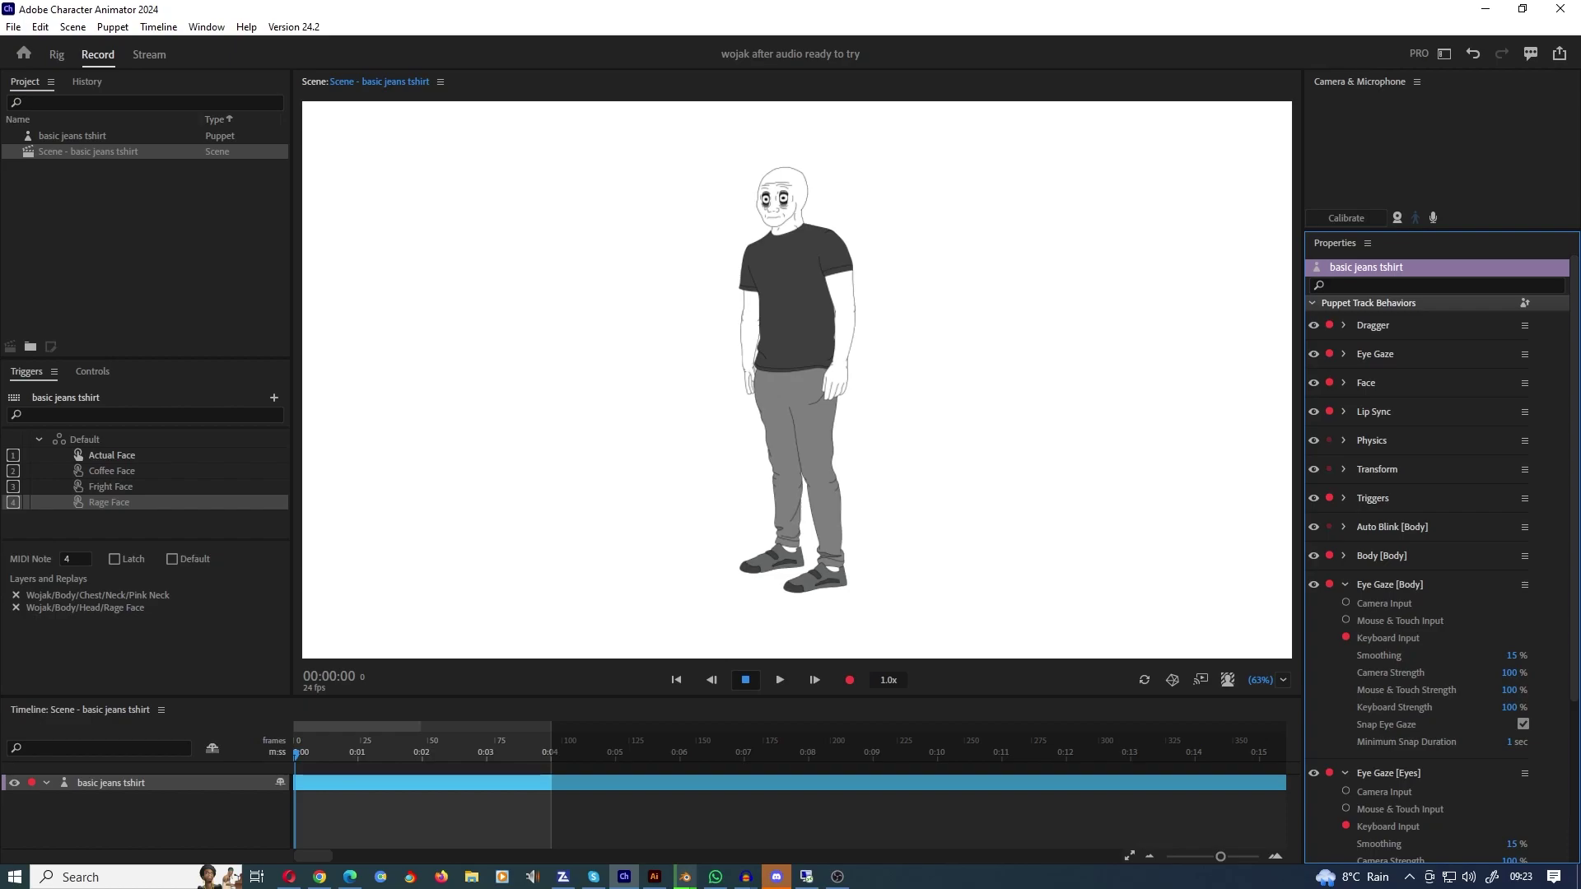
key("2")
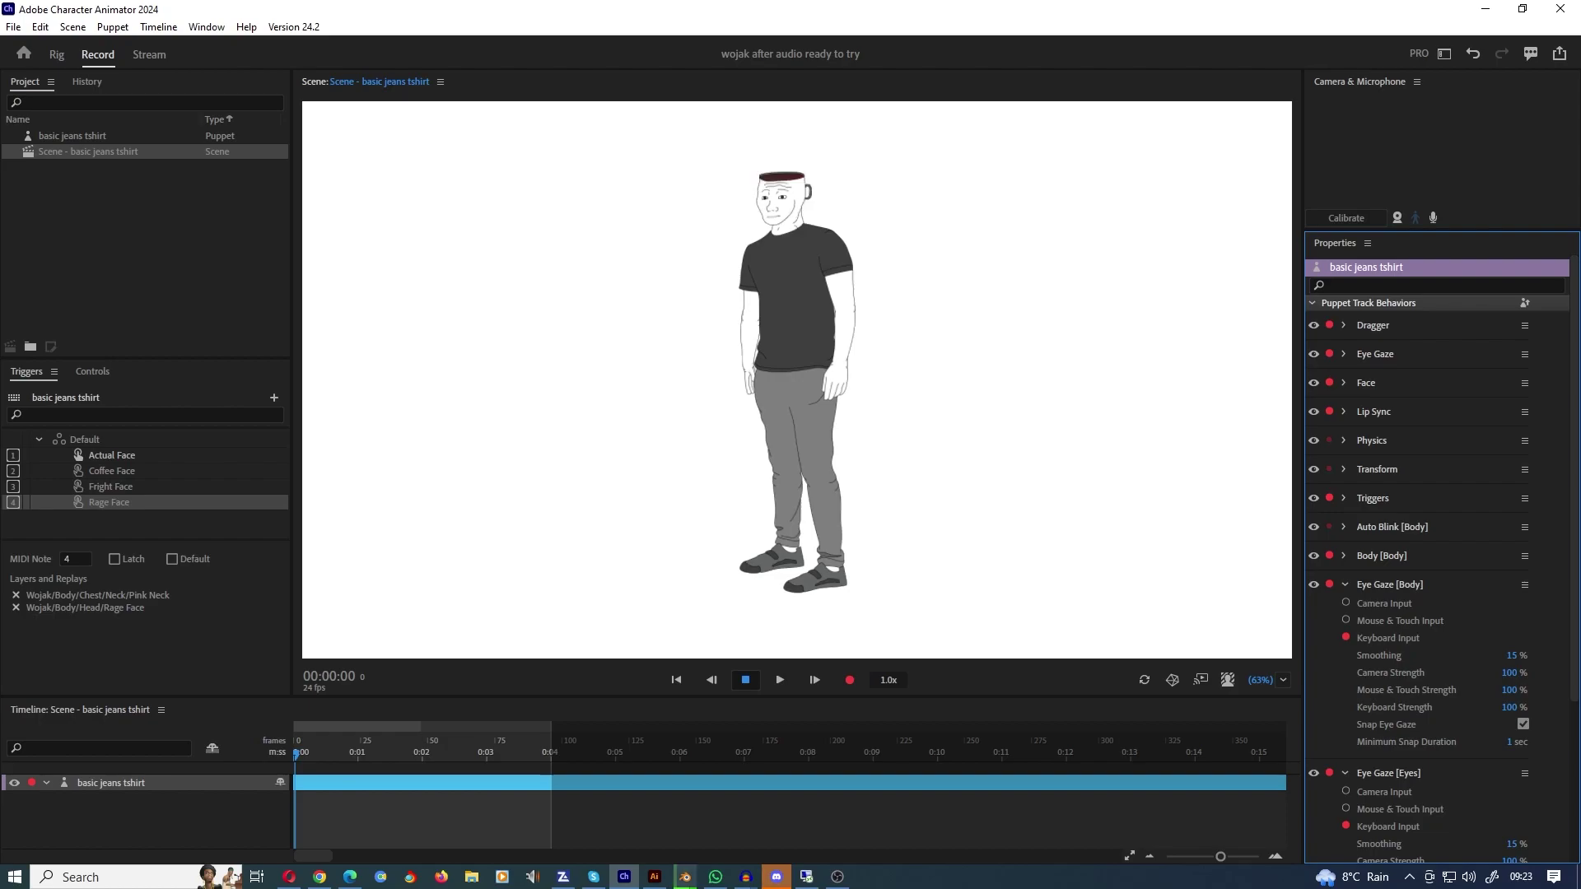
key("1")
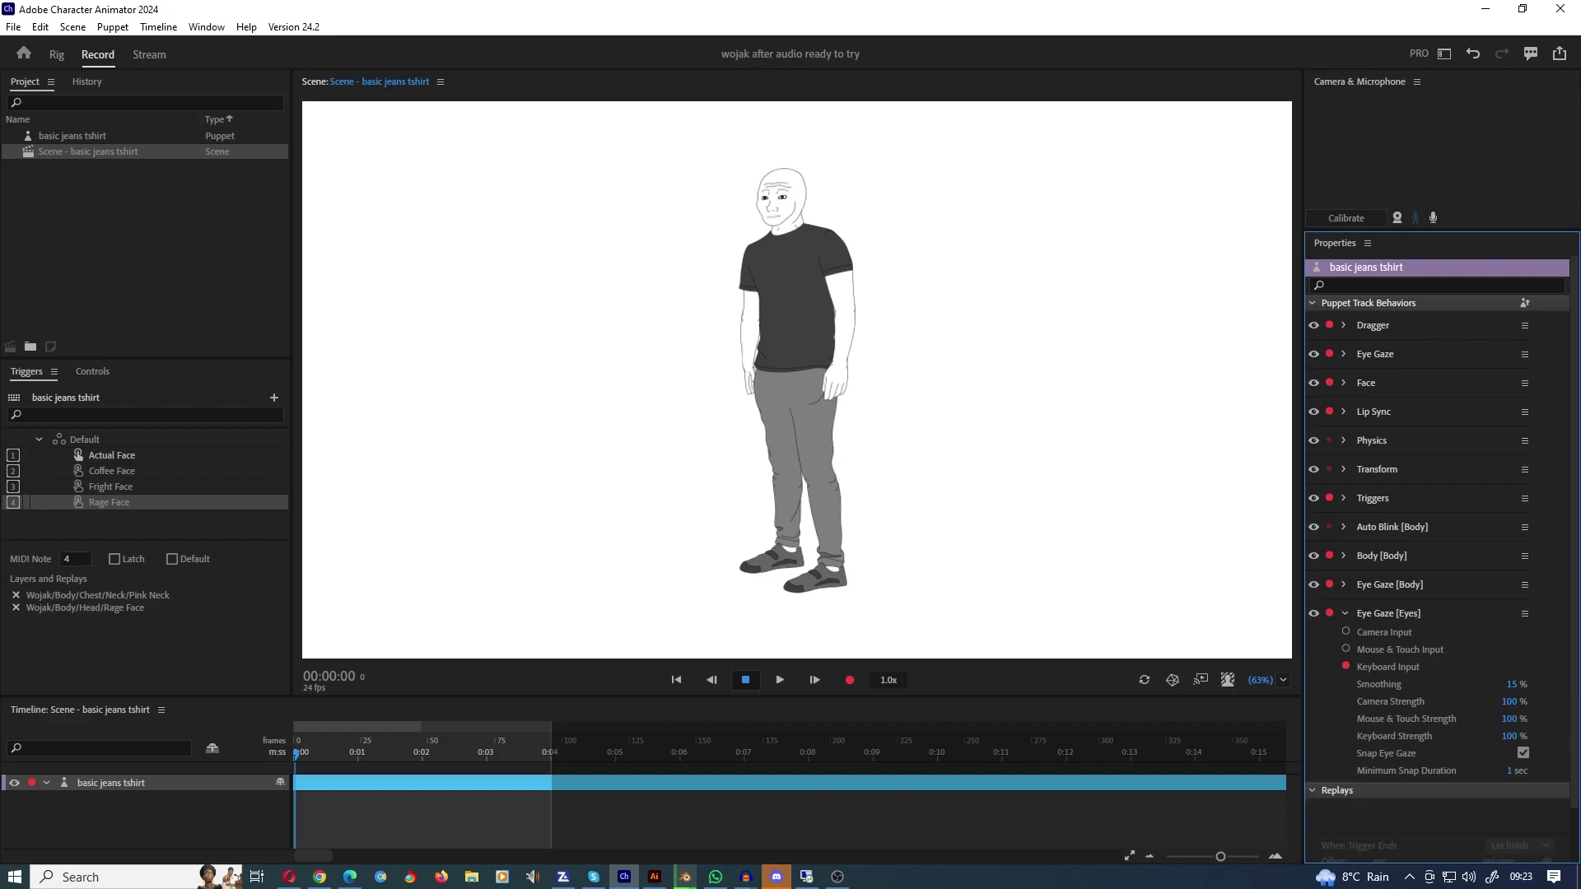
- Examine the Head, Head 2 and Head 3 groups and Head 3's Eyes layer in the puppet's rig
left_click(56, 54)
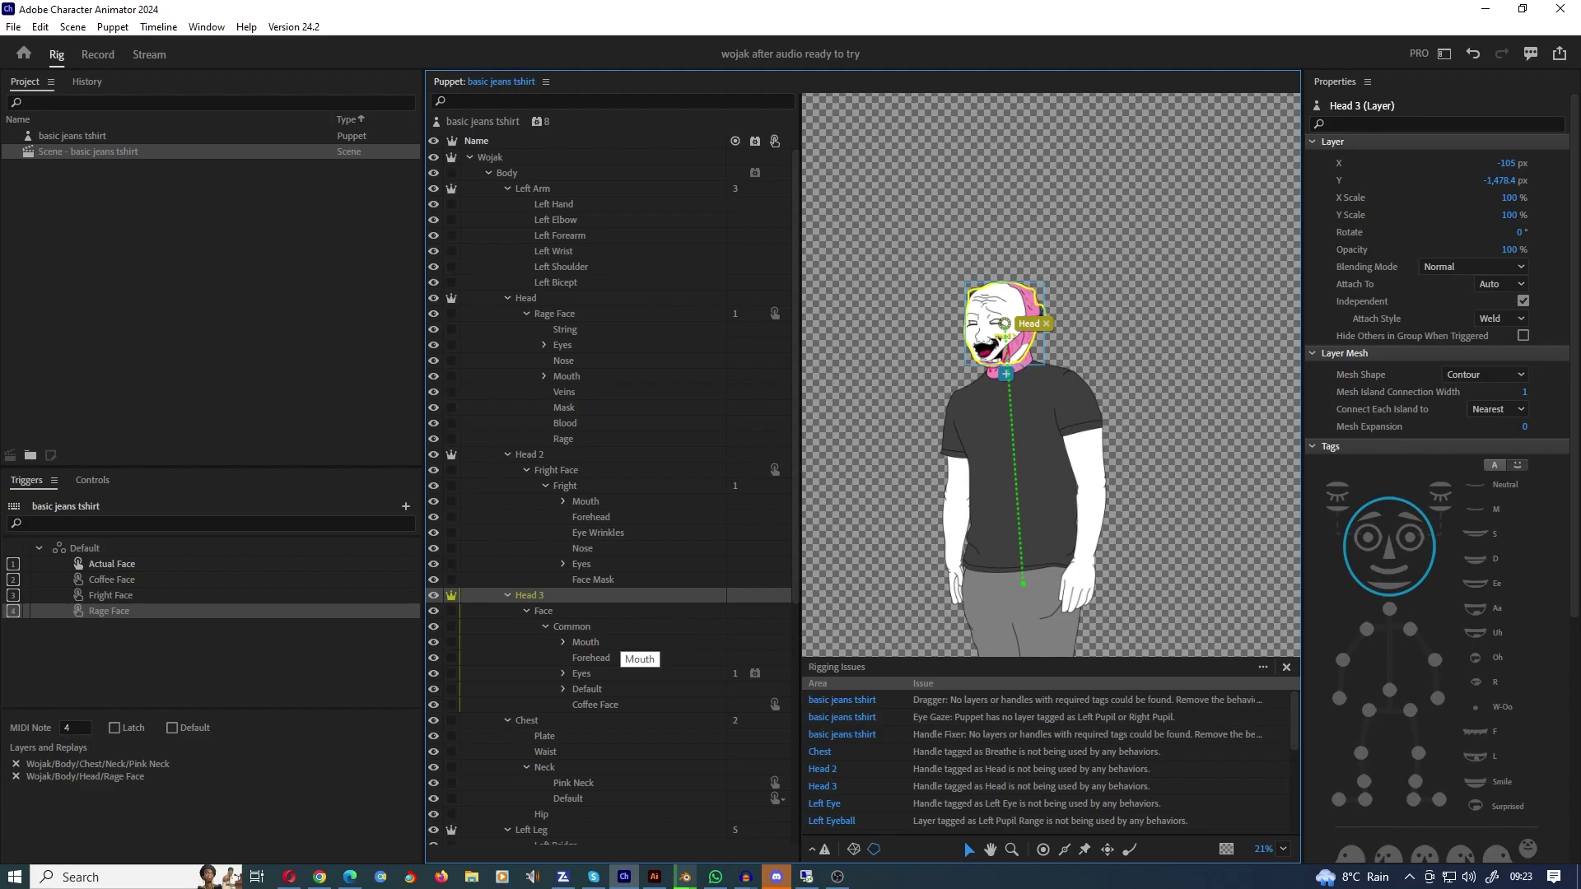
left_click(581, 674)
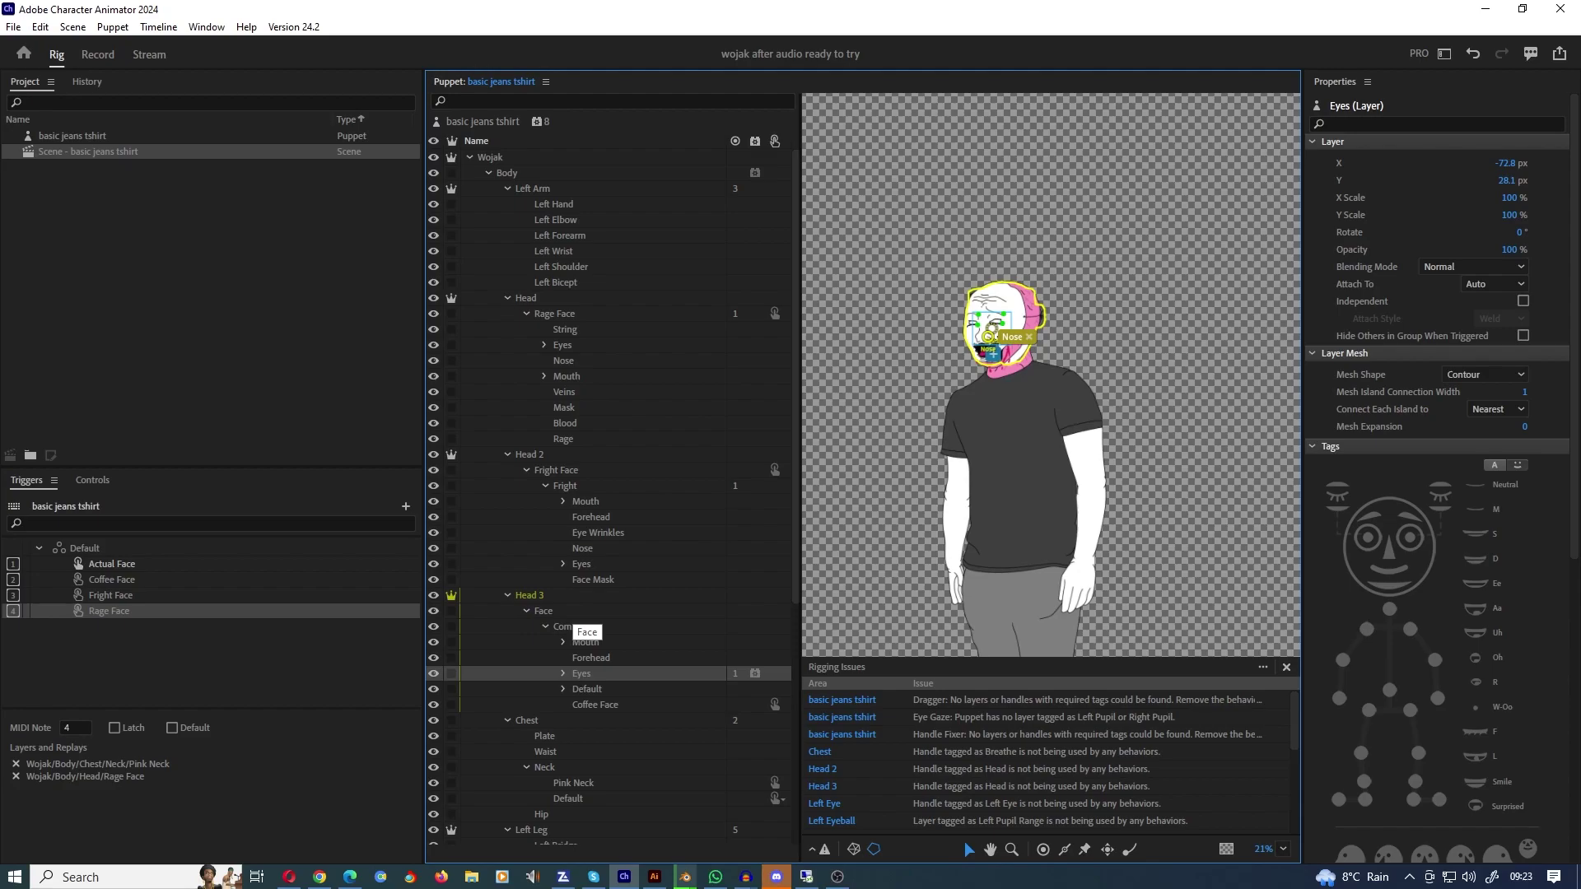
left_click(576, 597)
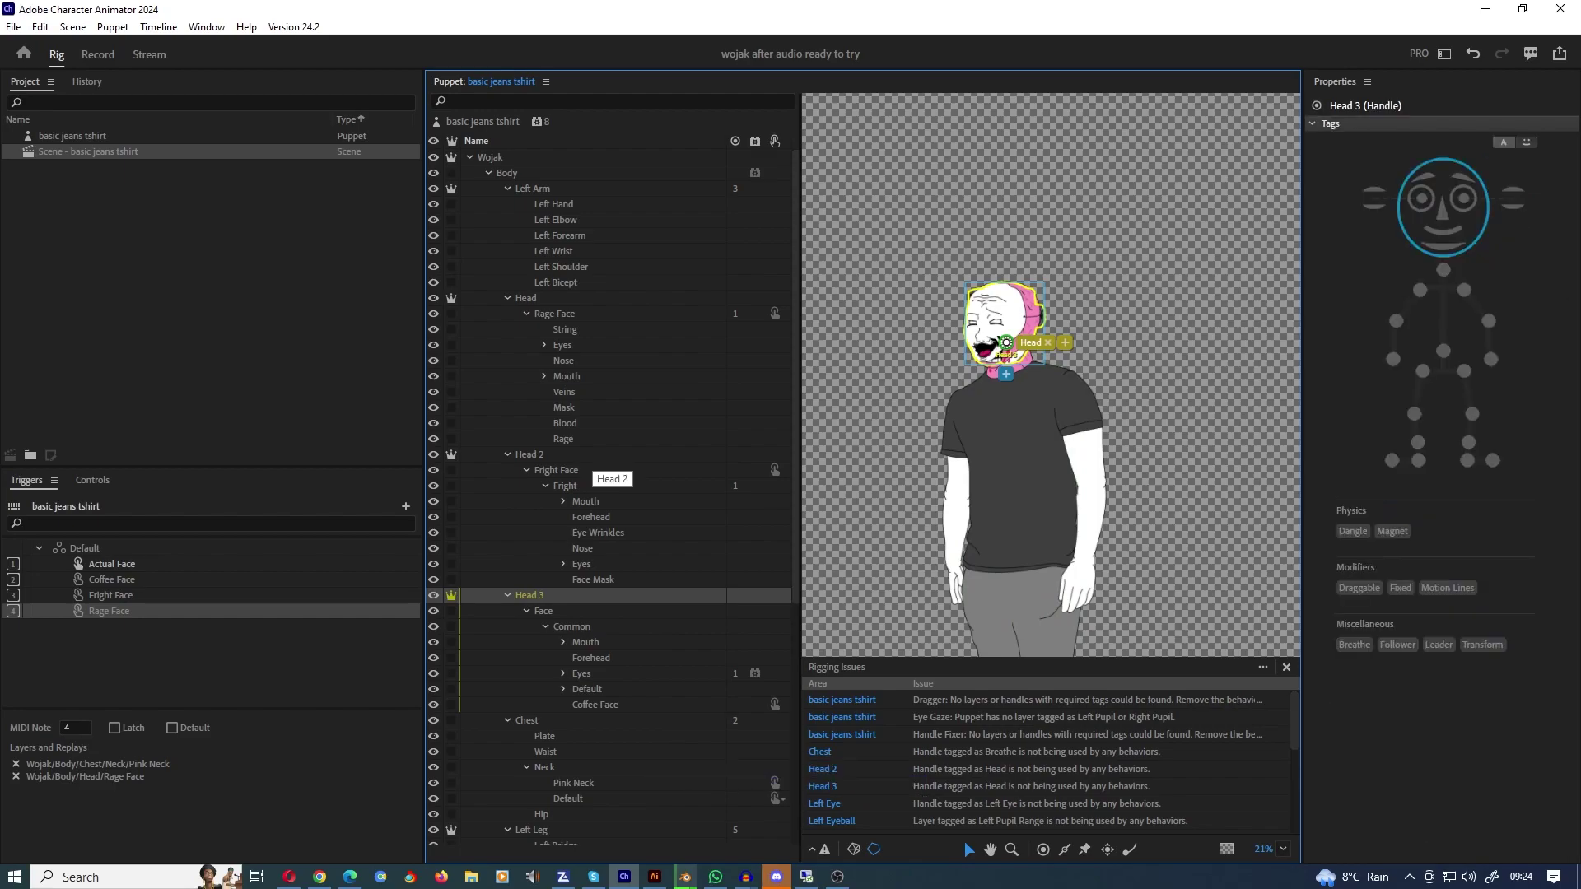
left_click(591, 455)
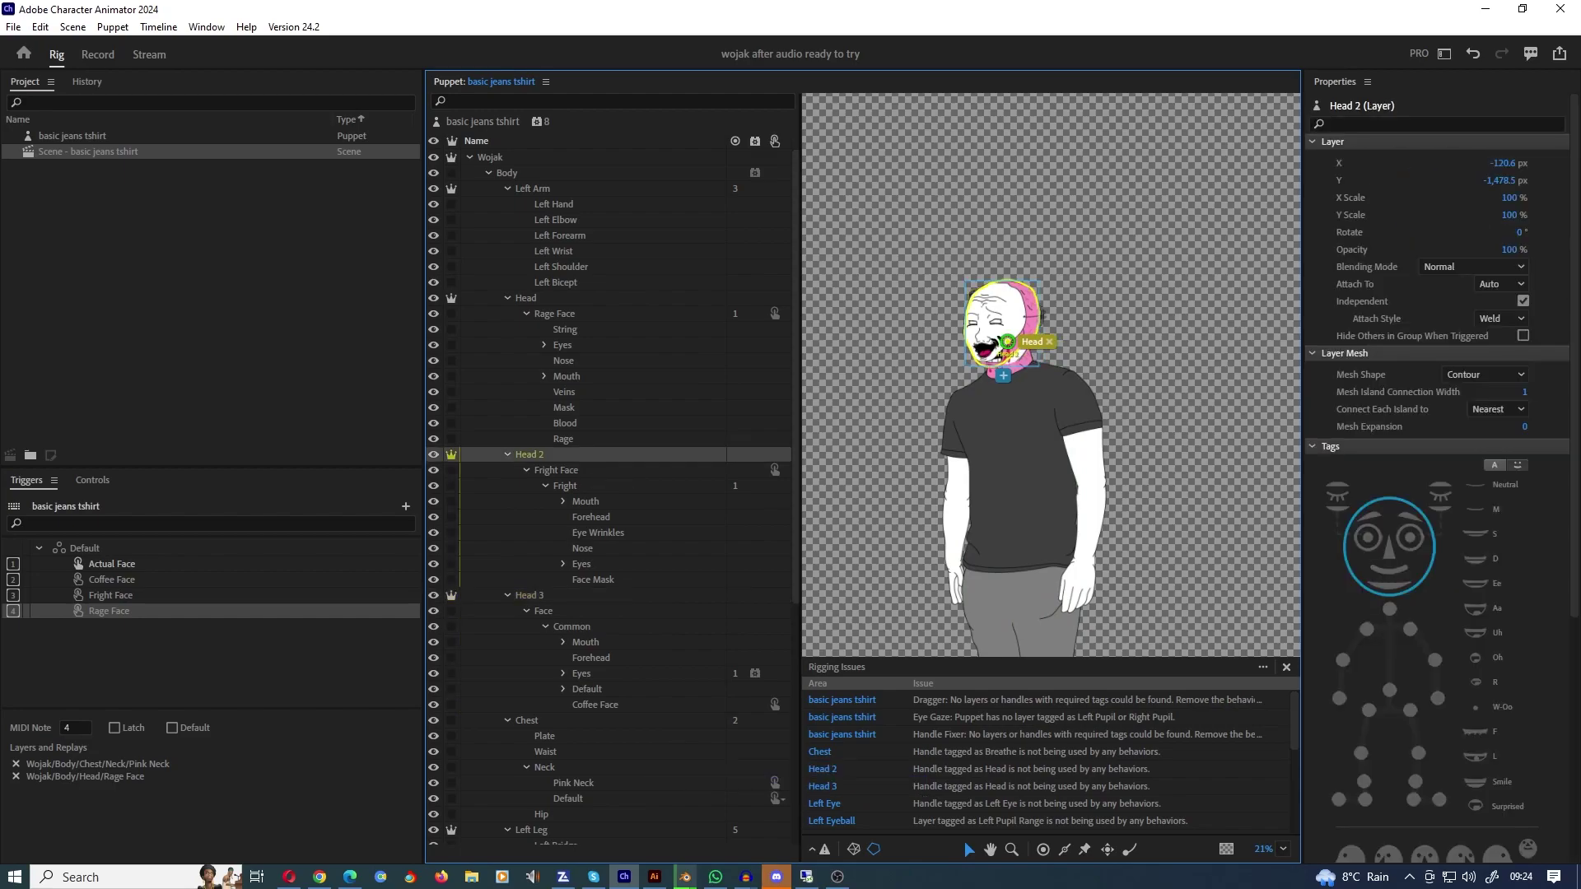
left_click(526, 298)
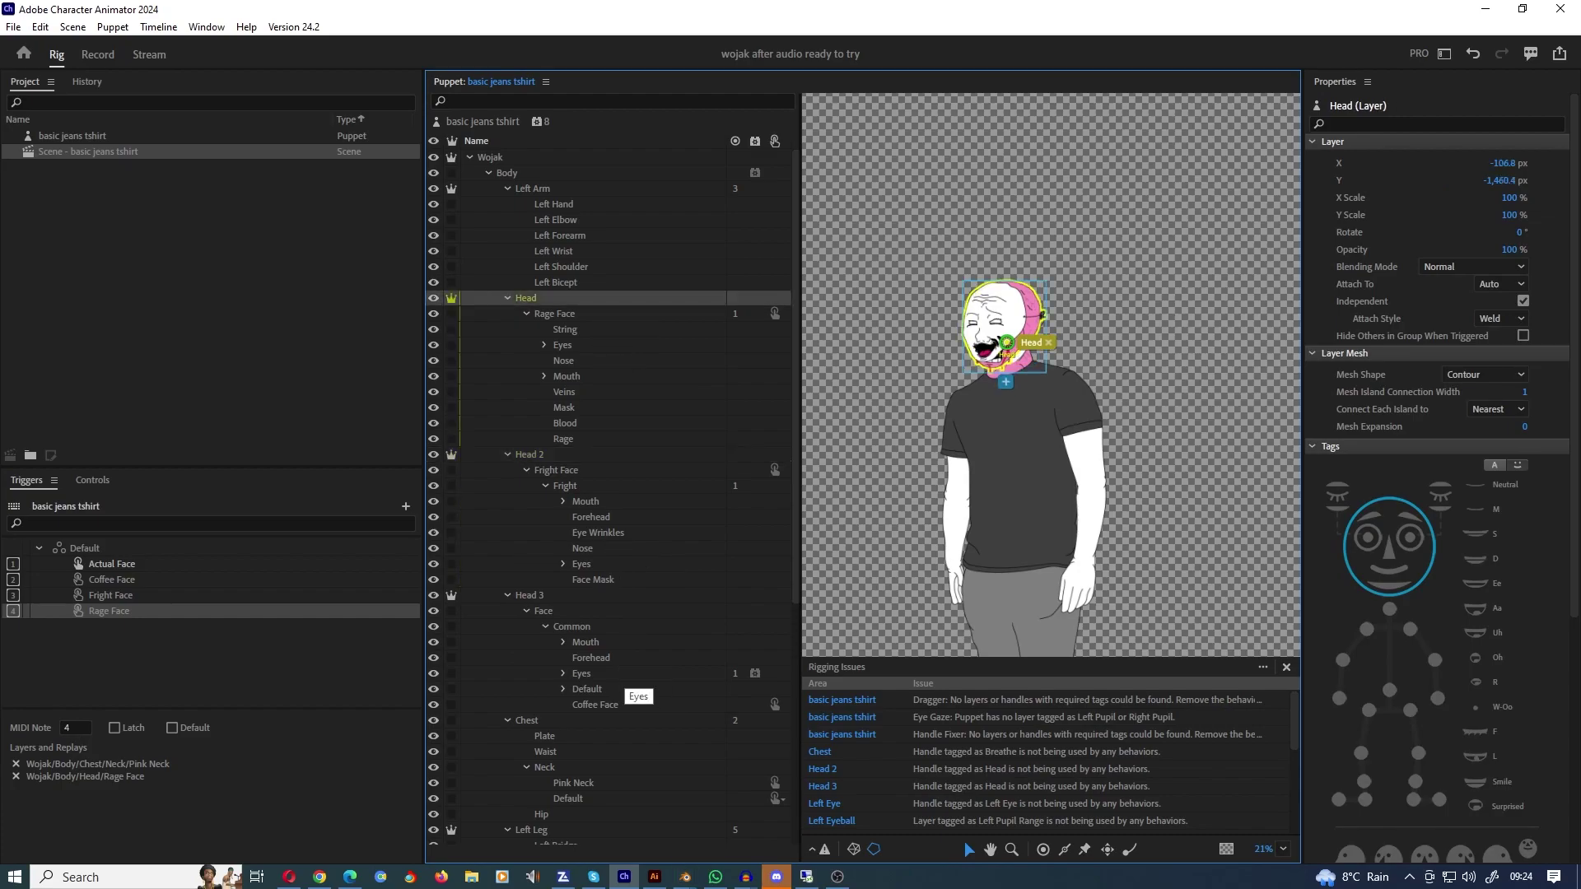
left_click(623, 673)
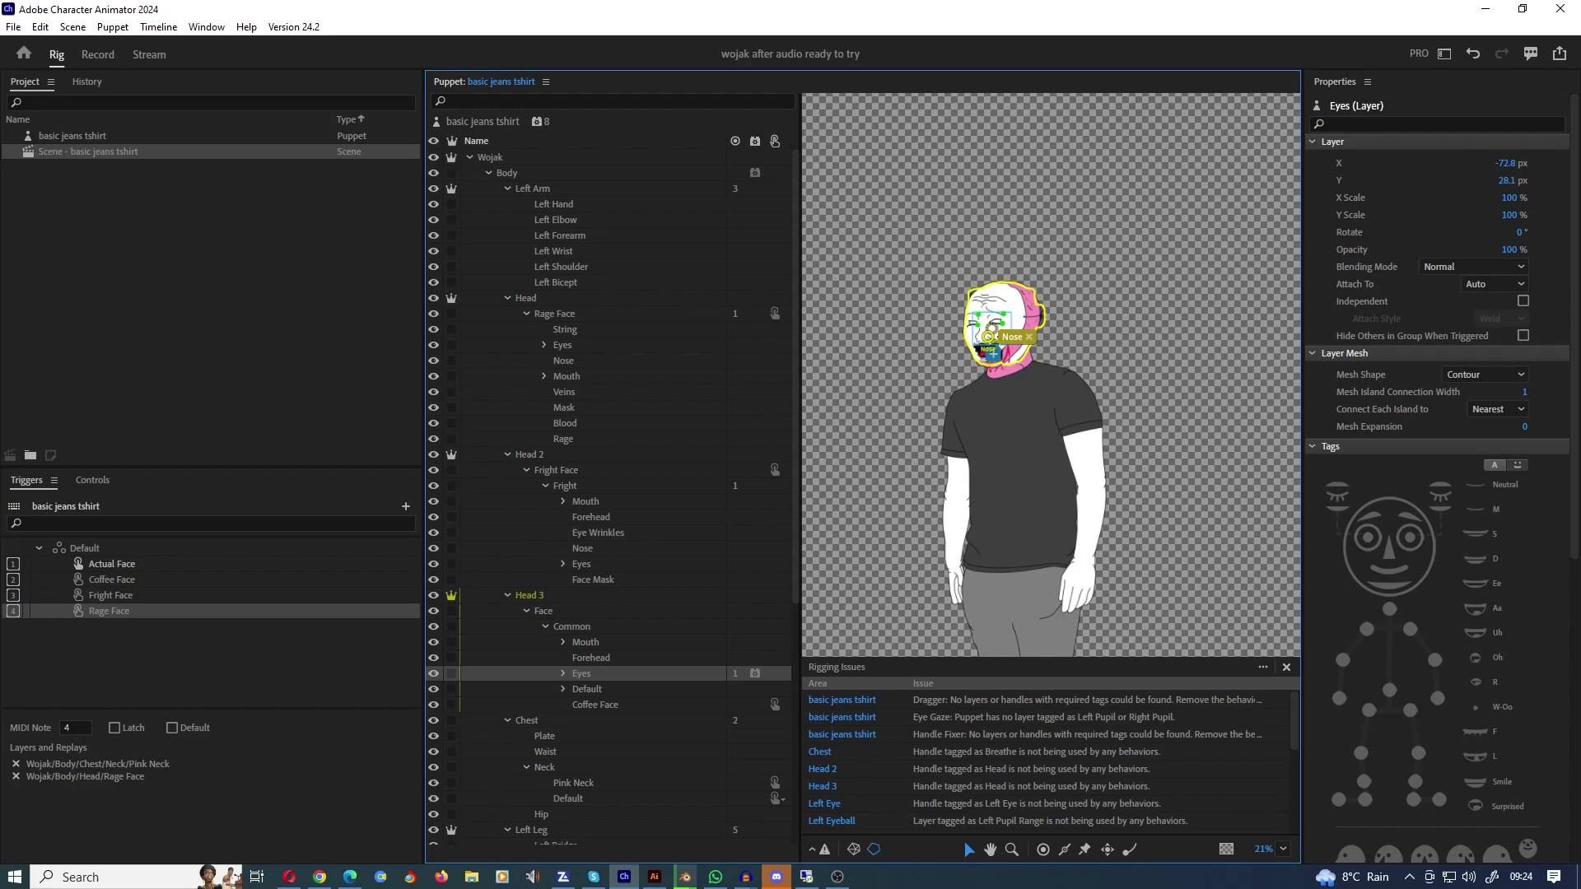
- Test the eye gaze and the Coffee, Fright, Rage and Actual Face triggers in the scene at 100% magnification
left_click(97, 54)
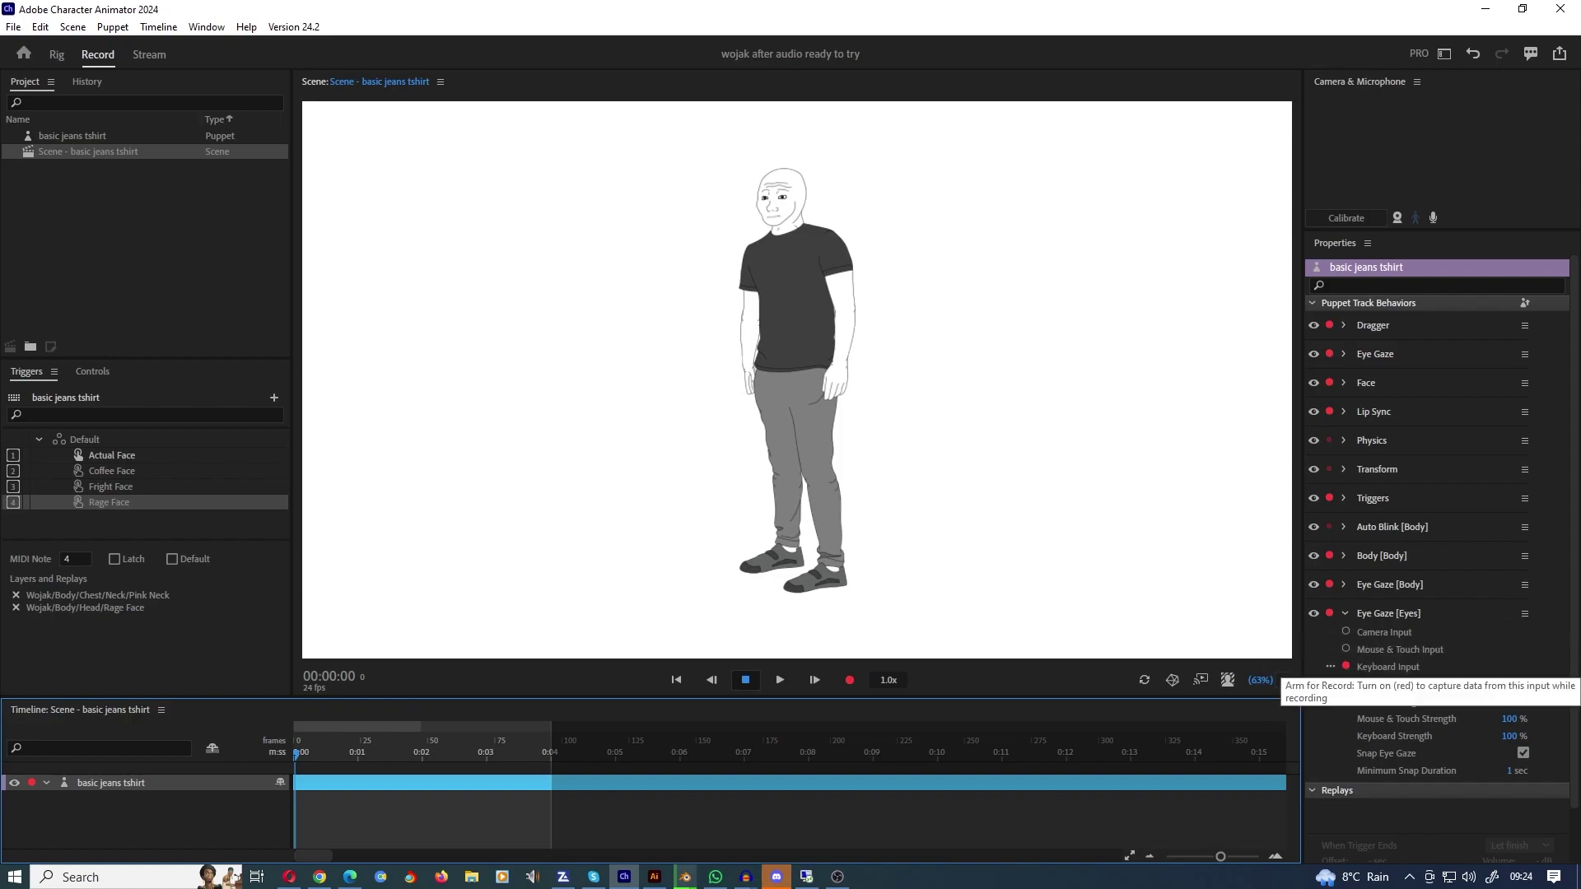
left_click(576, 411)
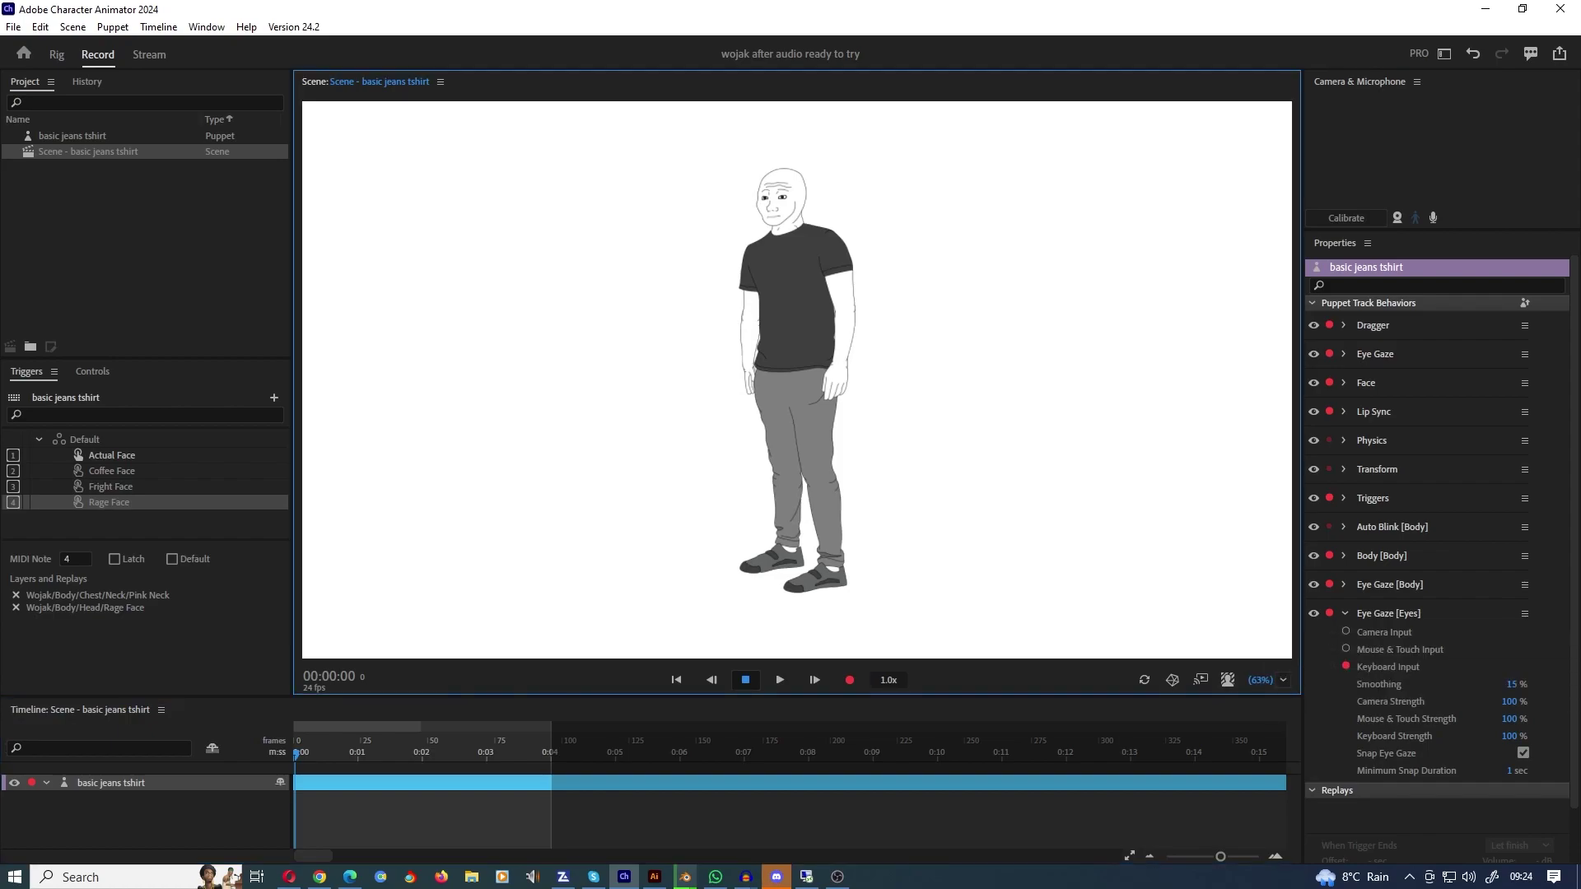
left_click(1283, 680)
left_click(1304, 535)
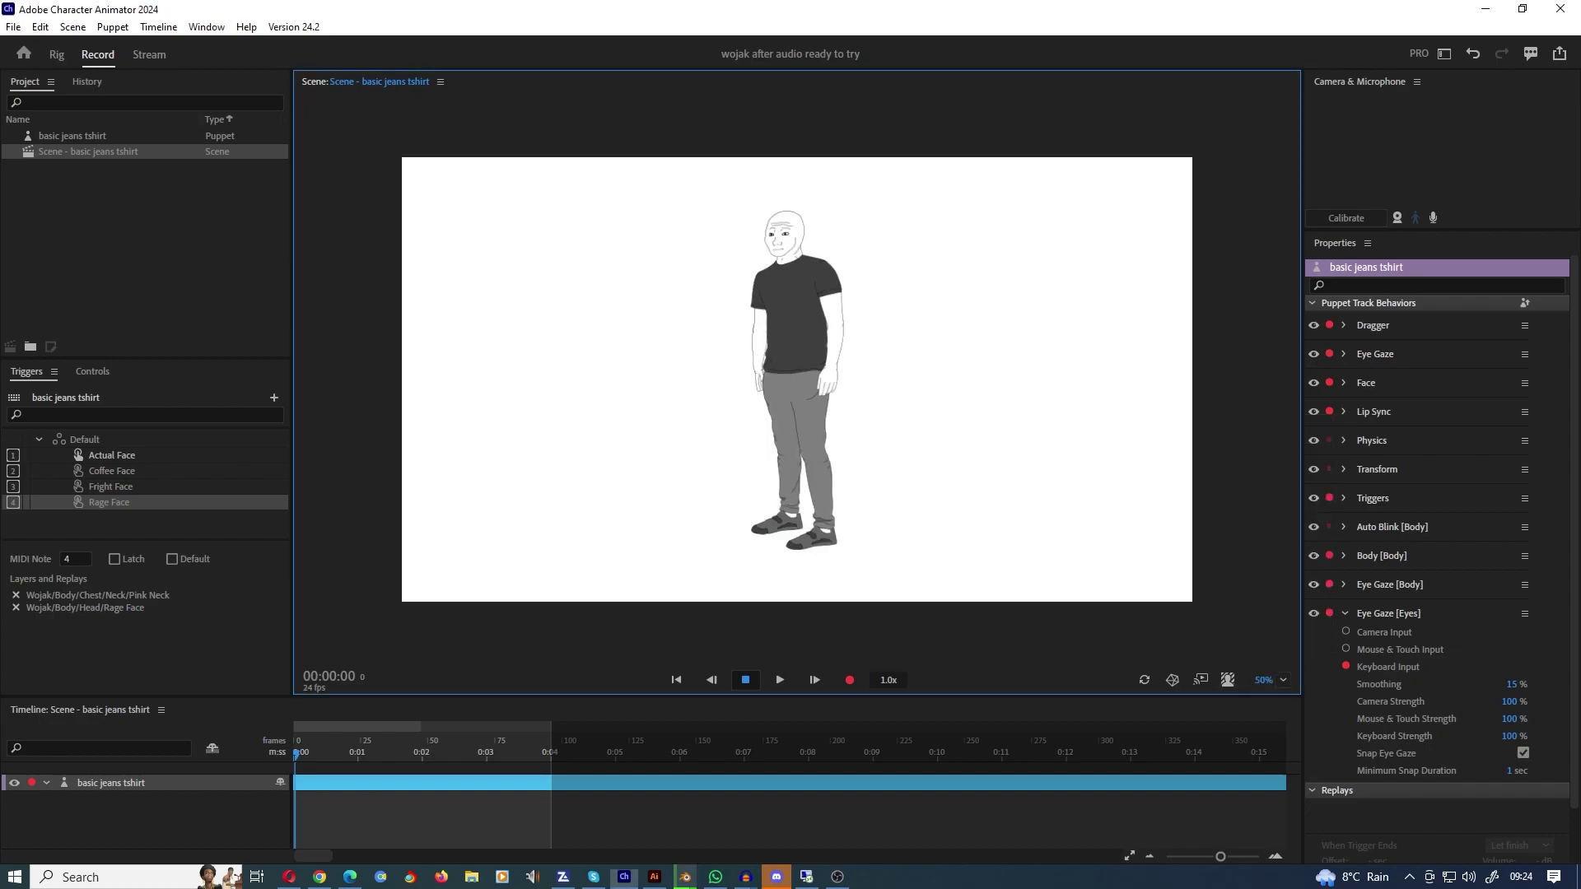
left_click(1283, 679)
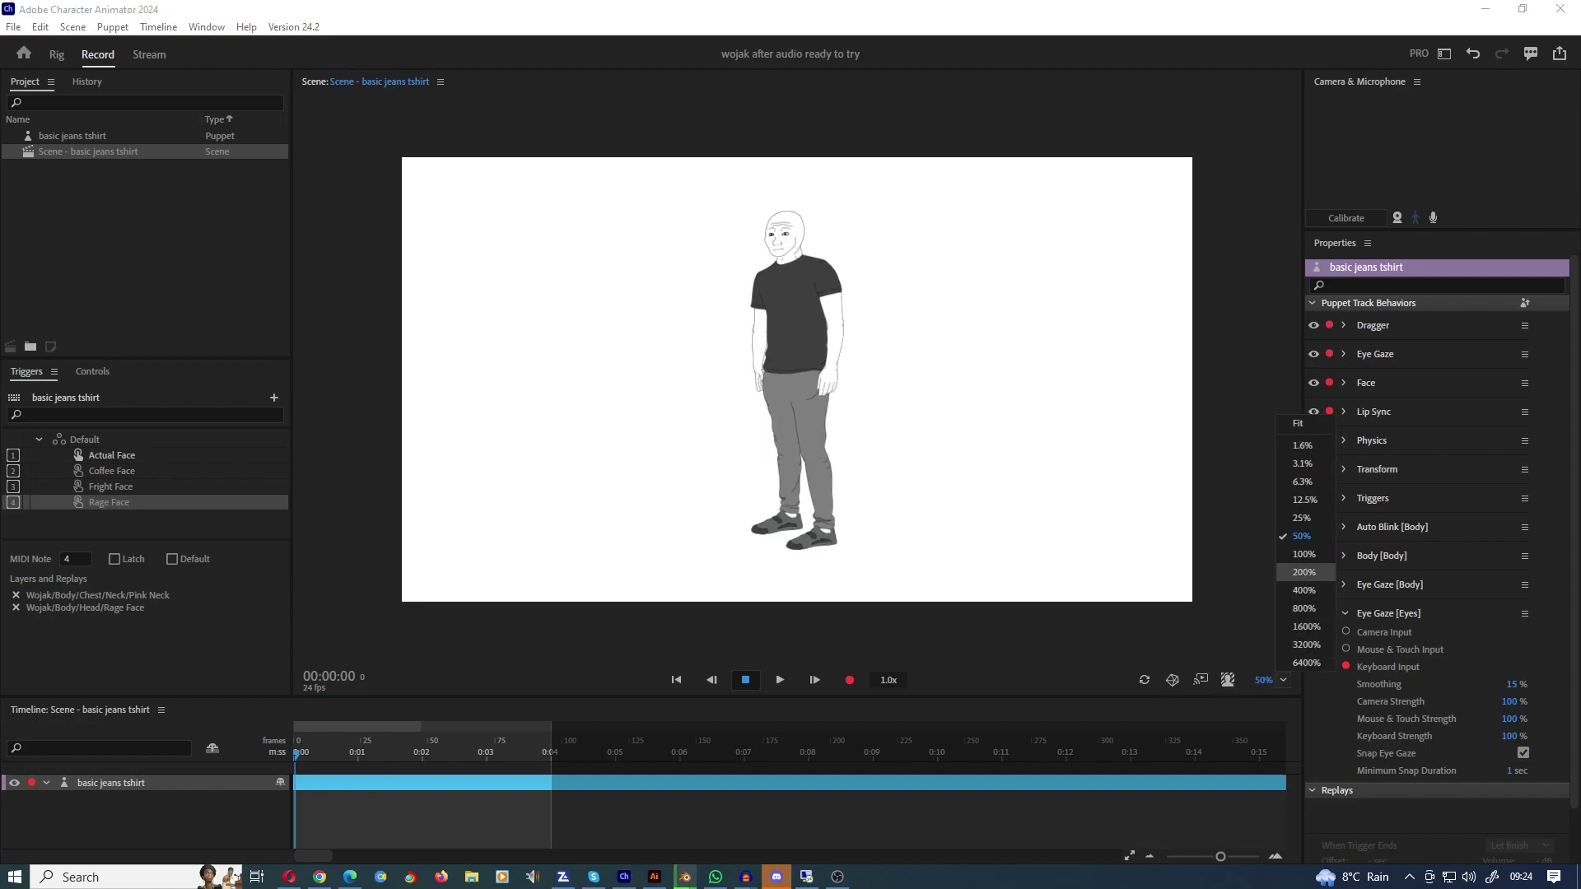
left_click(1303, 553)
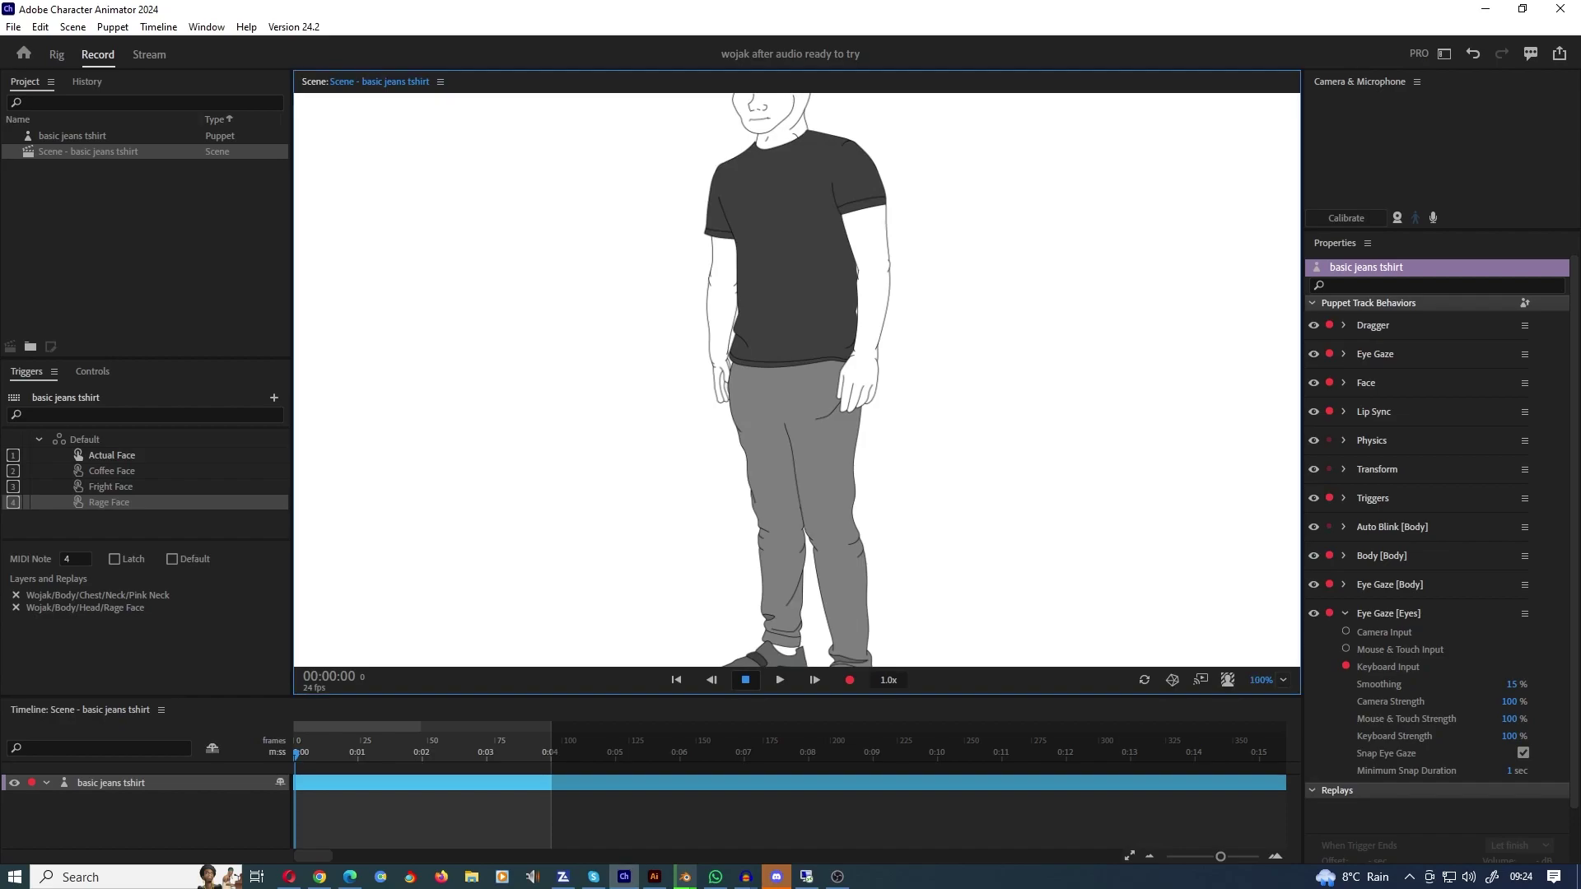
left_click_drag(804, 124, 813, 176)
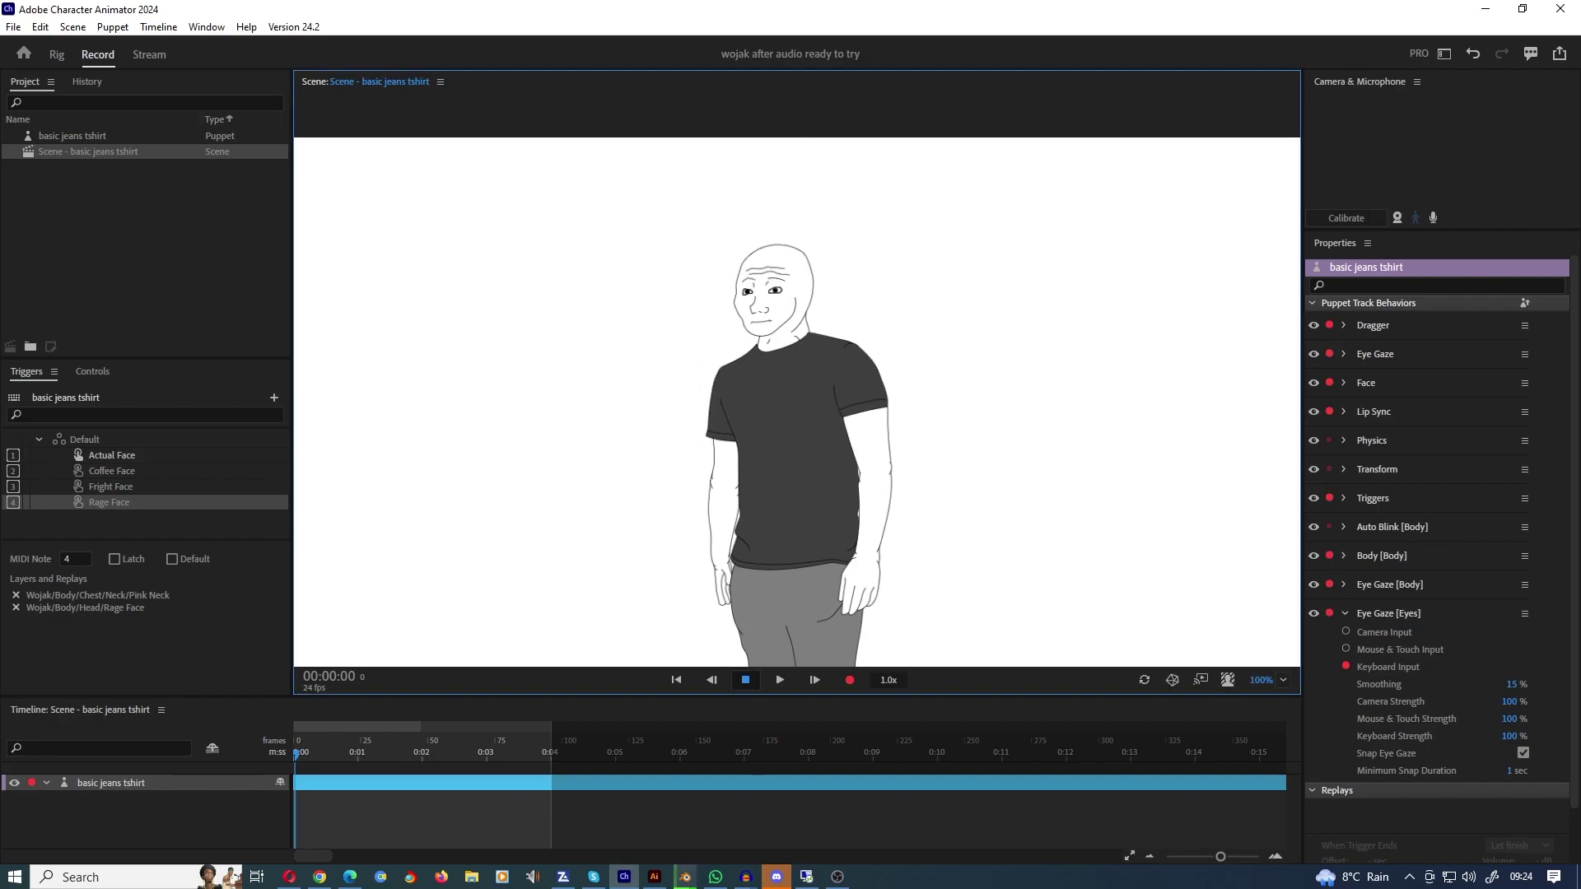
key("2")
key("Right")
key("2")
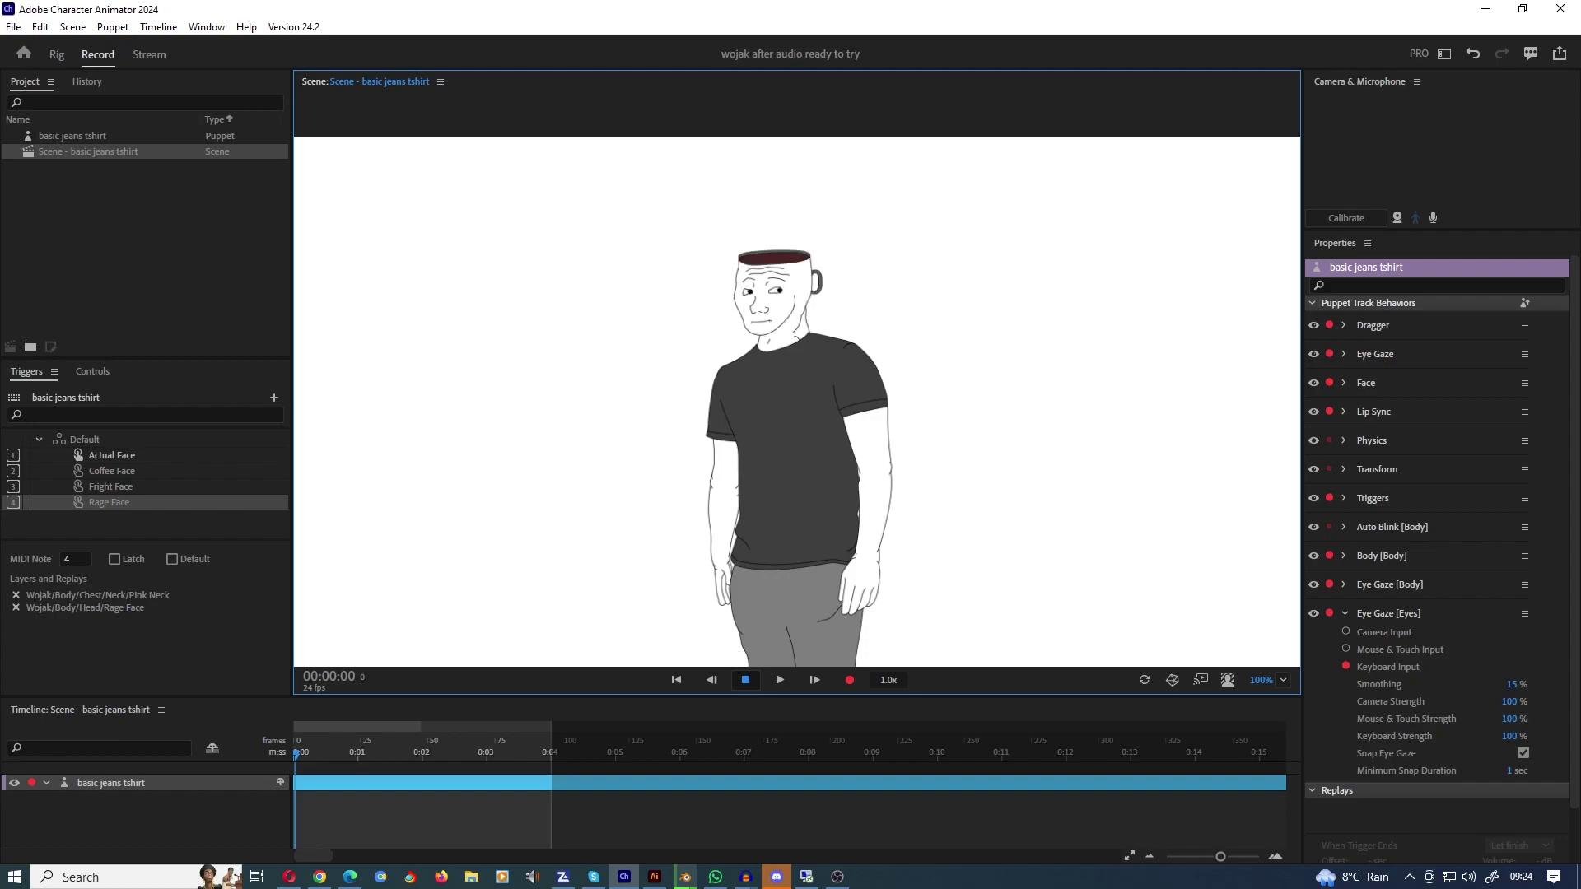
key("3")
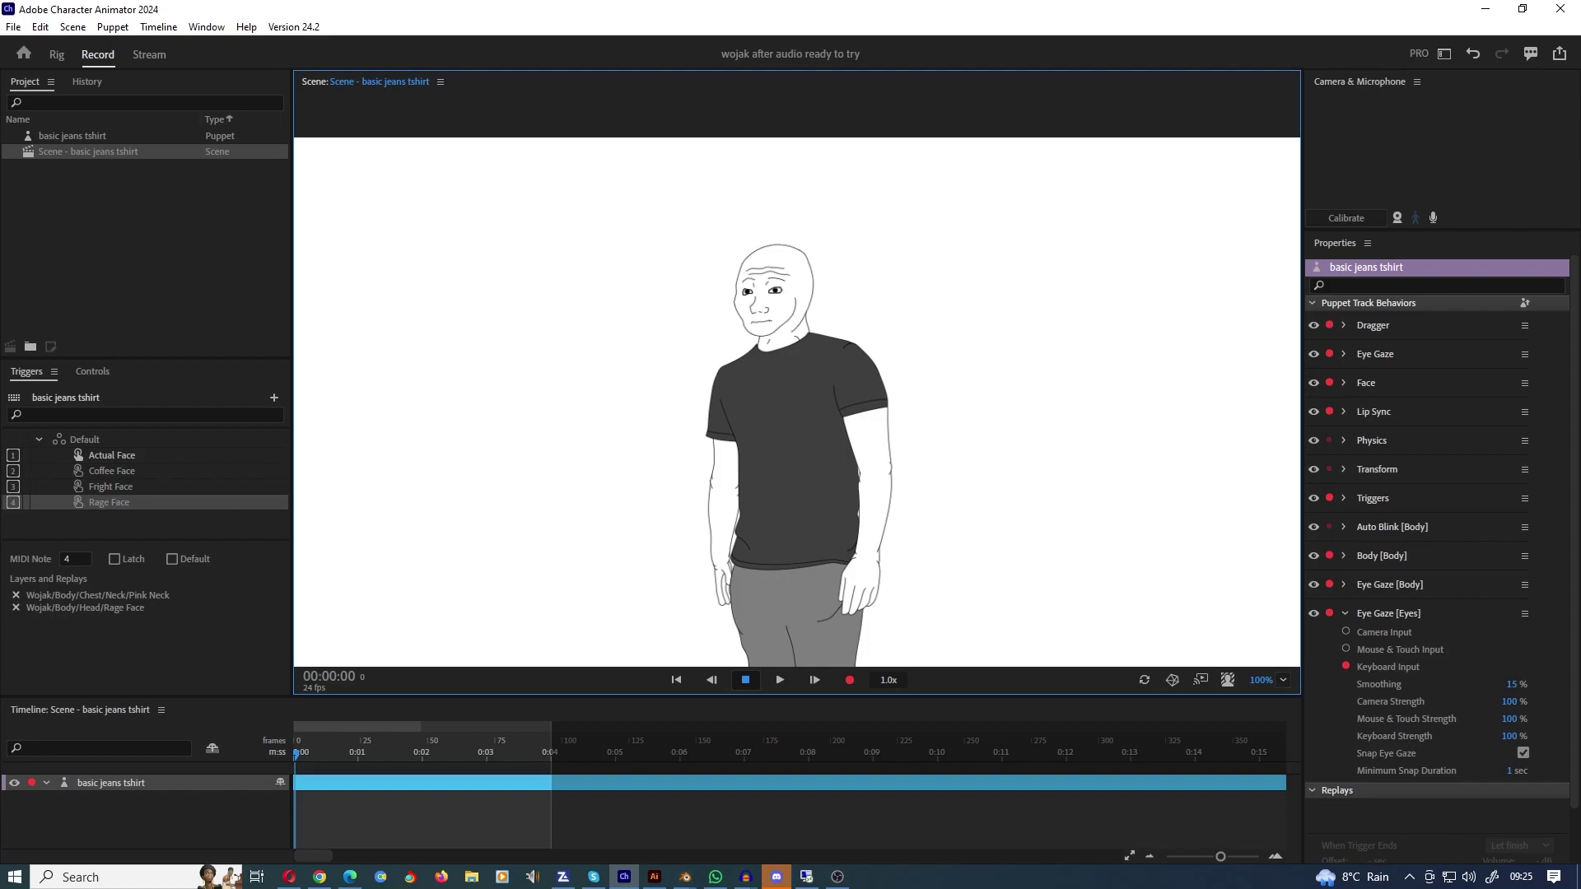
key("4")
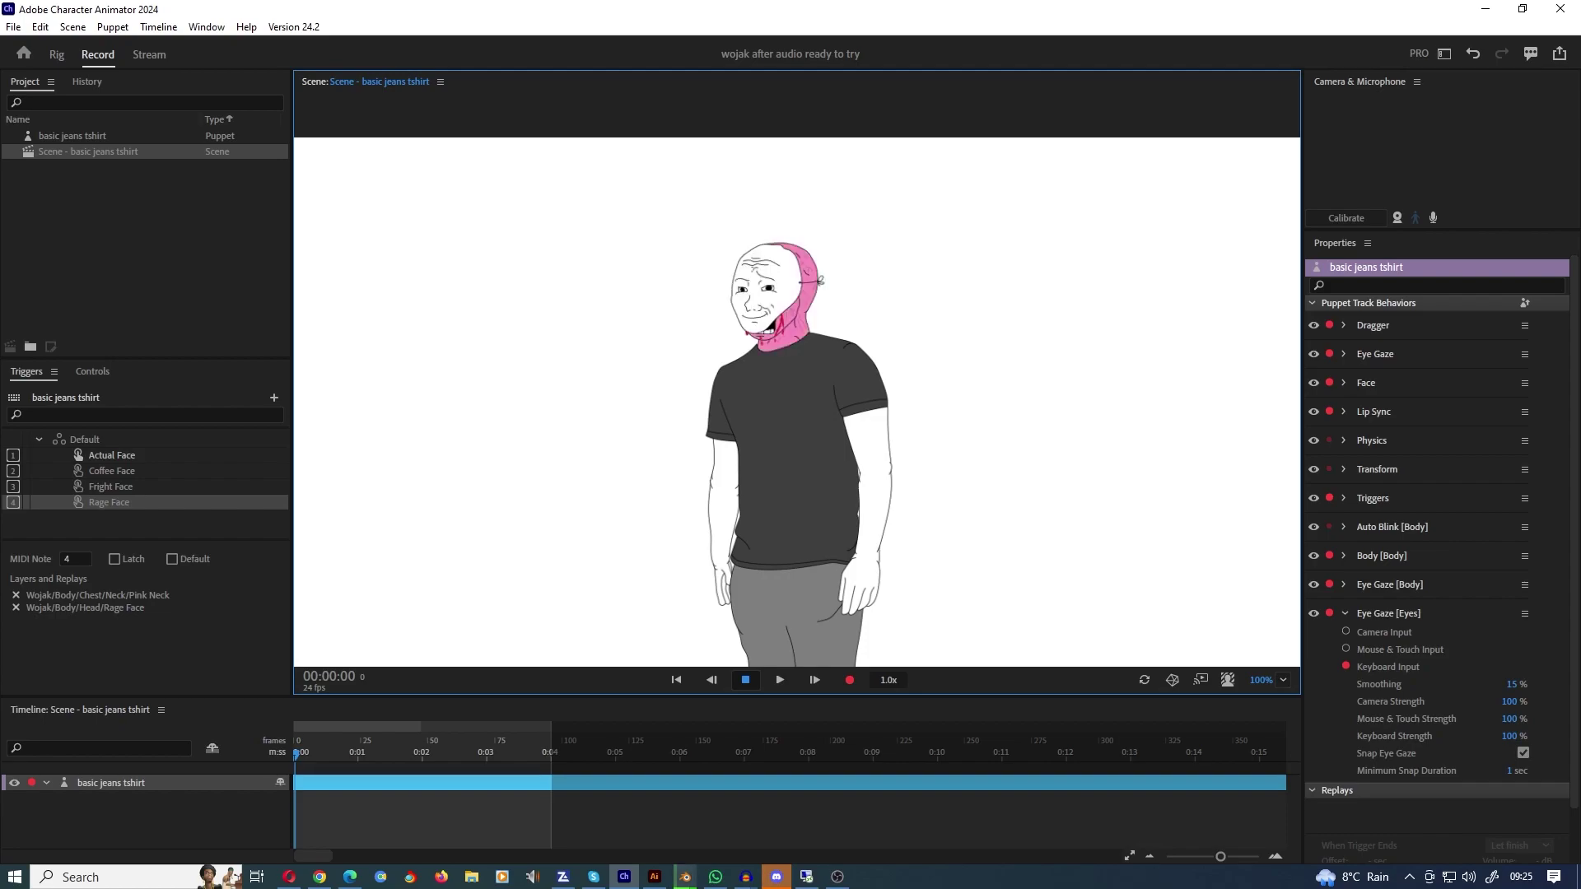
key("1")
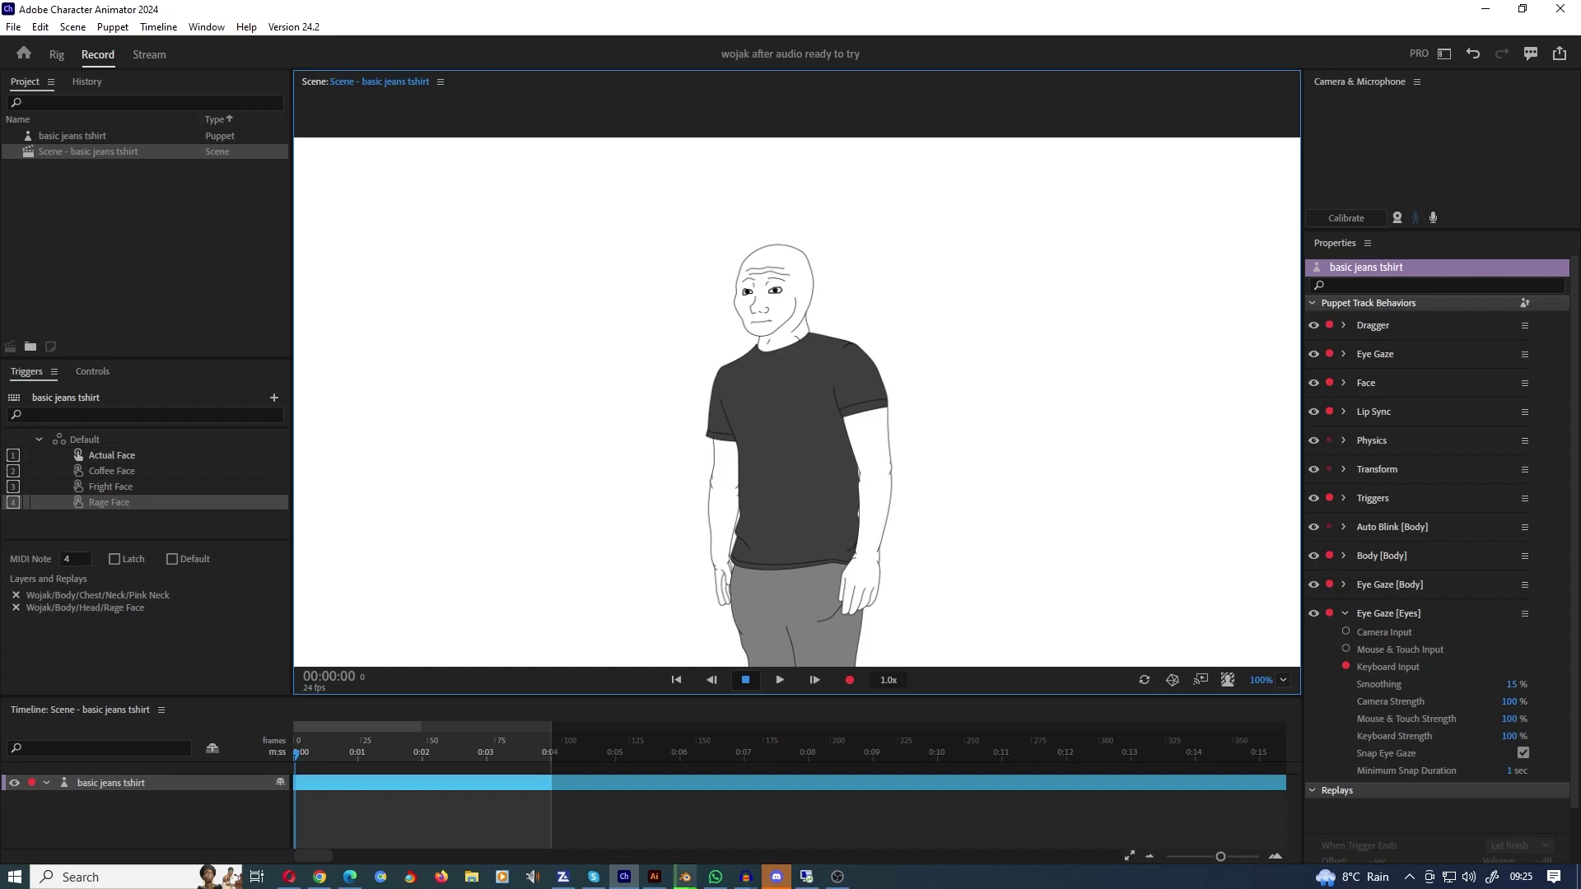
- Review which layers are assigned to the Rage, Fright, Coffee and Actual Face triggers
left_click(109, 501)
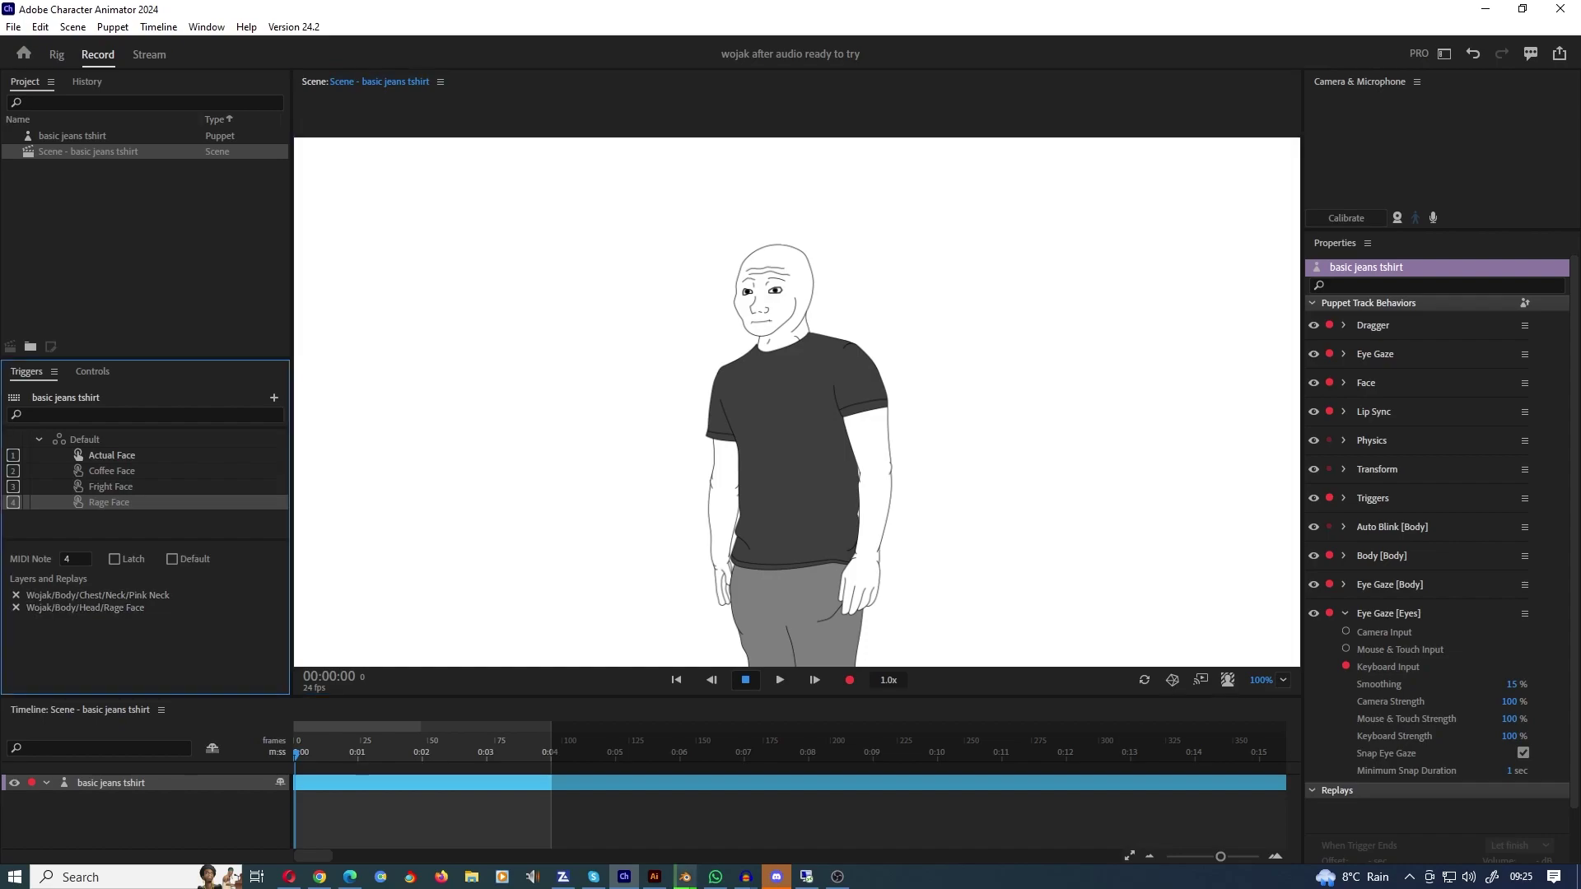
left_click(110, 485)
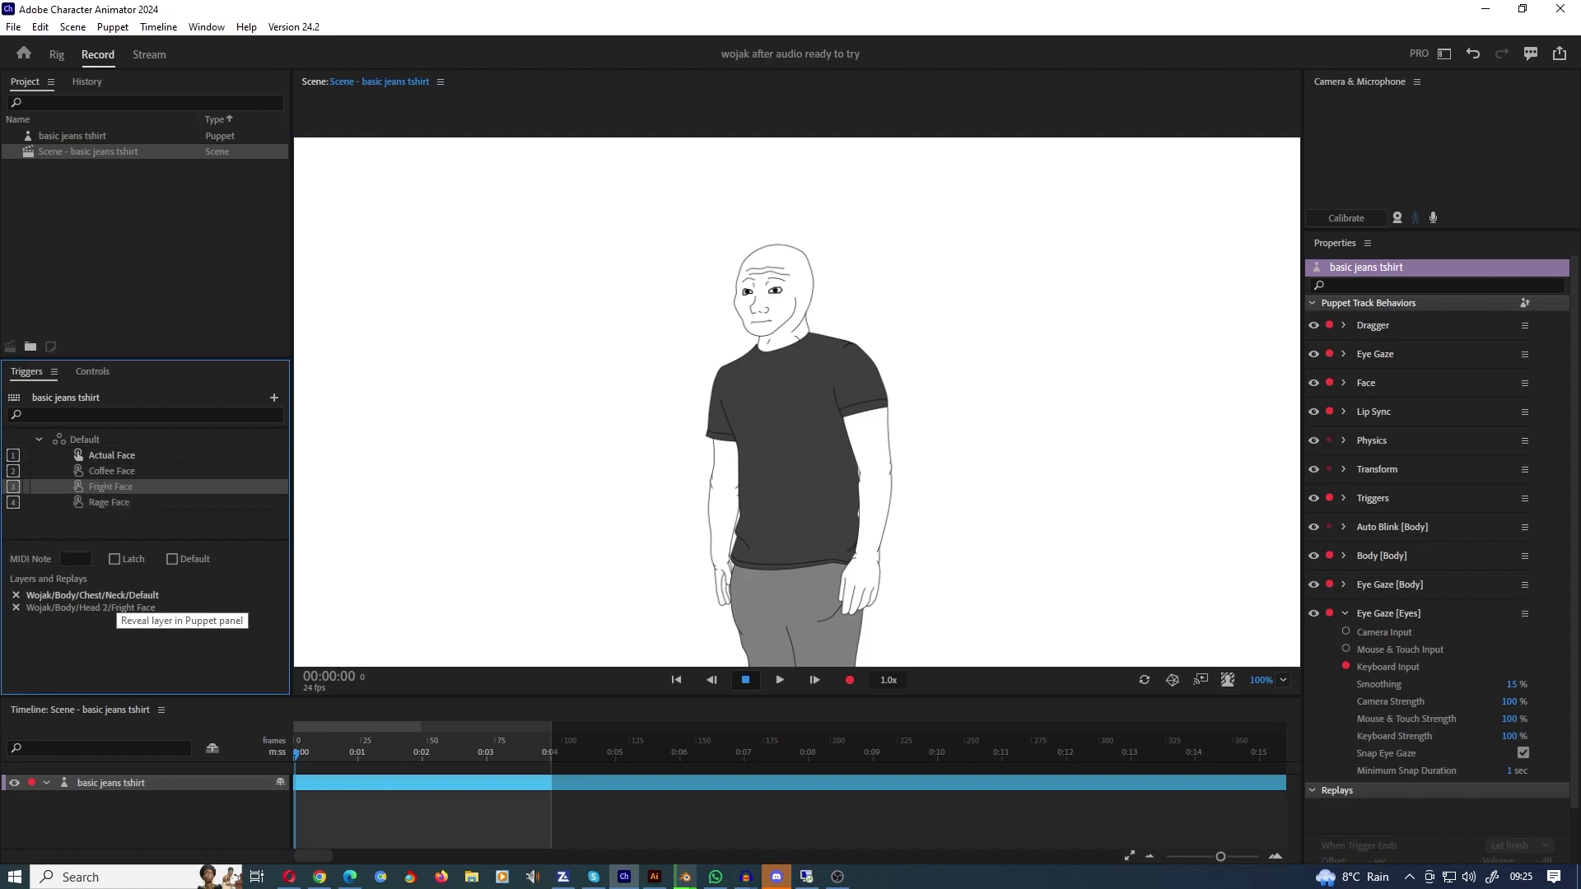
left_click(112, 470)
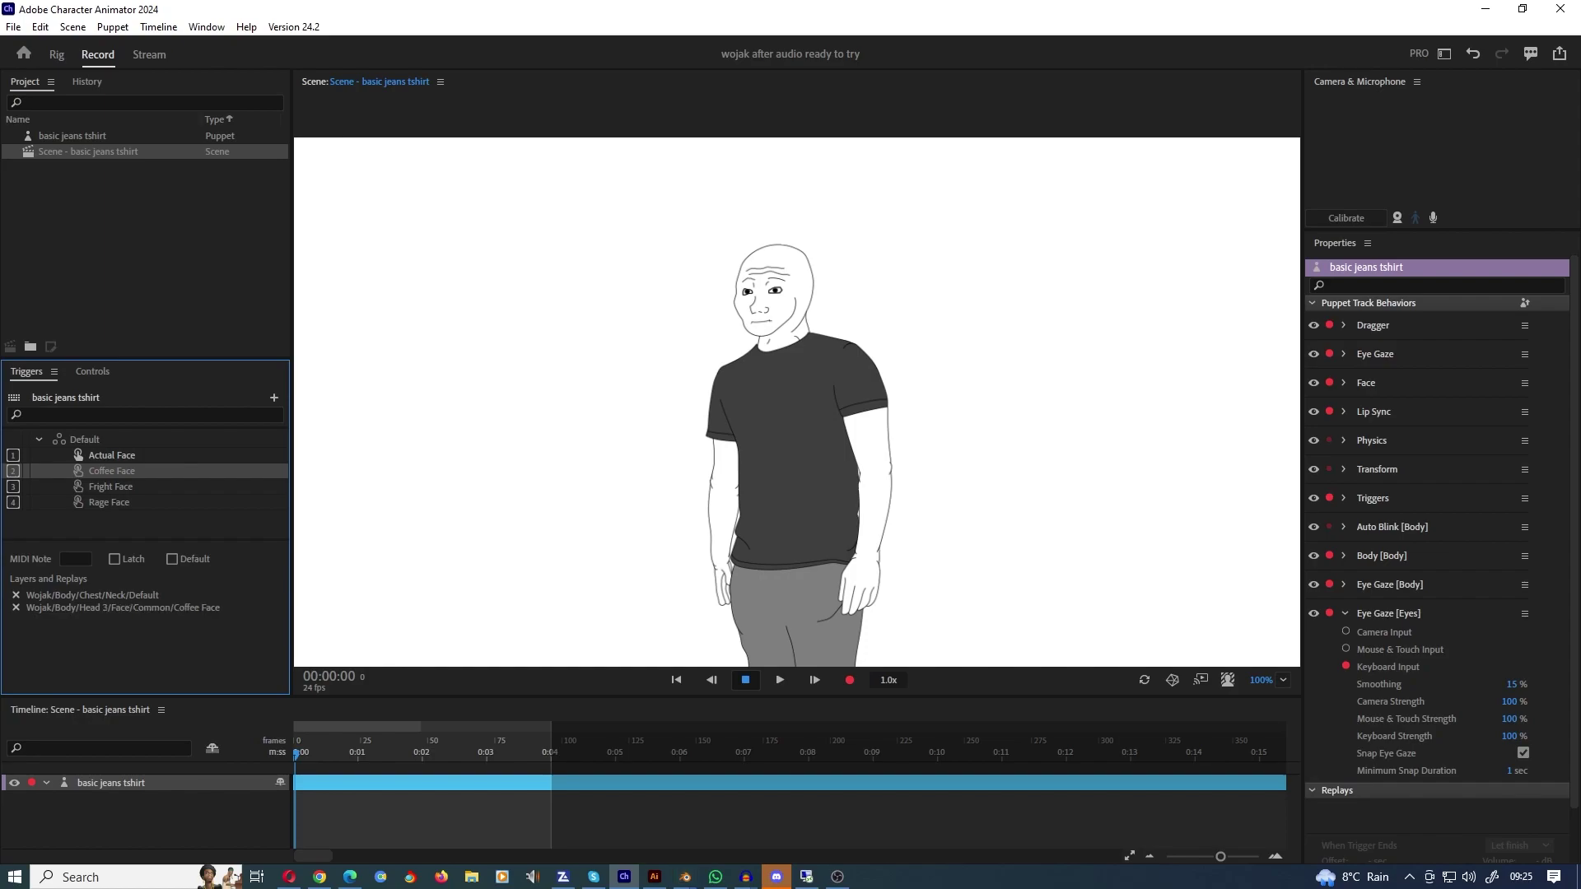
left_click(111, 454)
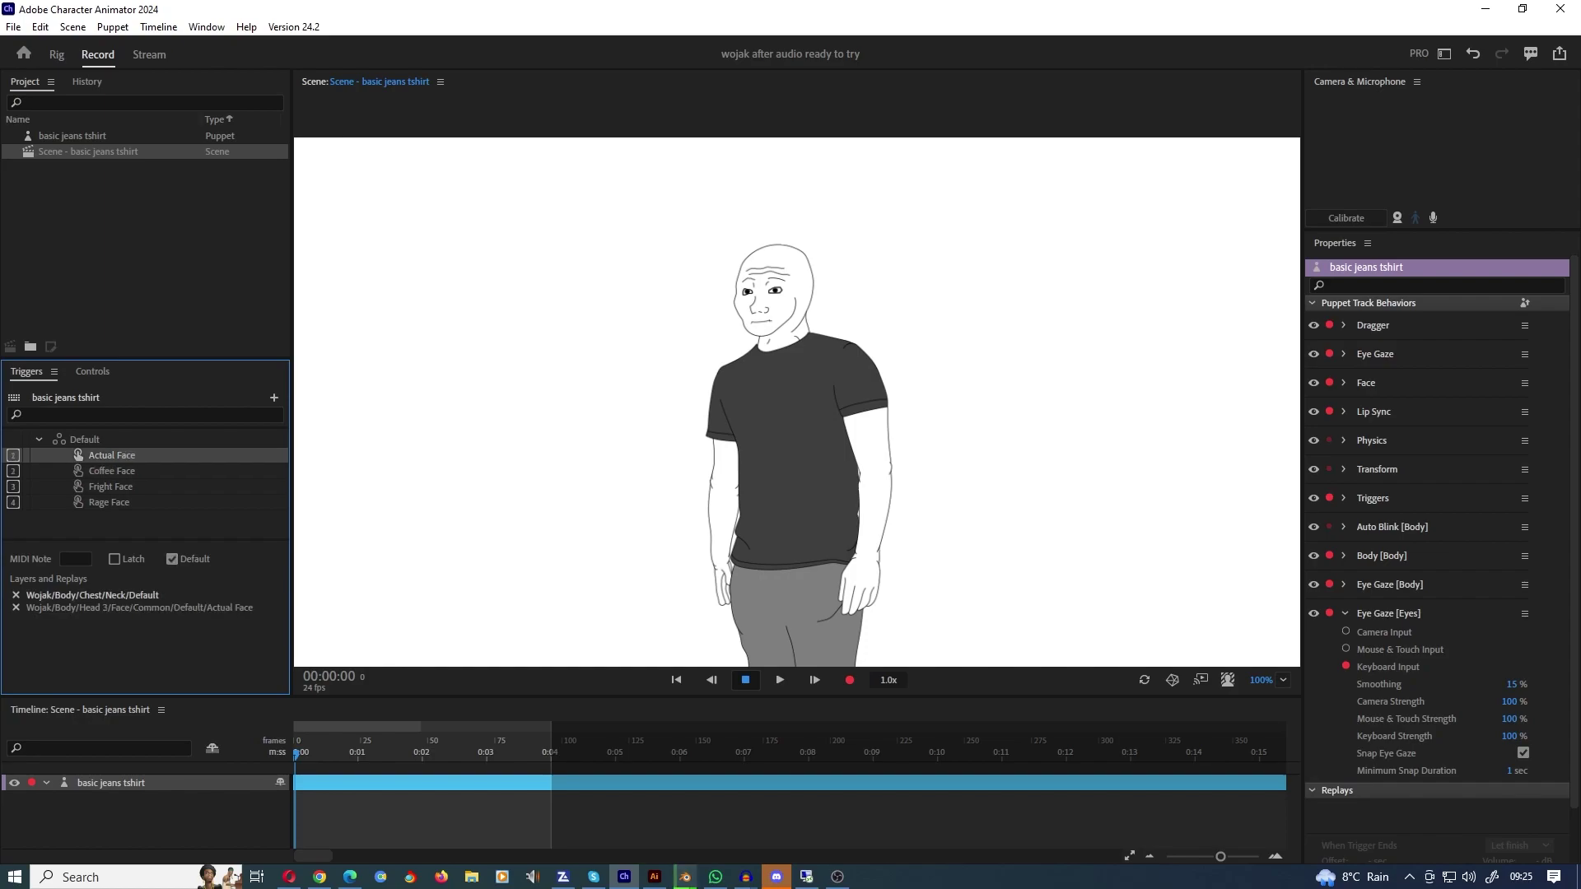
- Compare the Pink Neck and Default neck layers in the rig with the Coffee, Fright and Rage Face trigger assignments
left_click(56, 54)
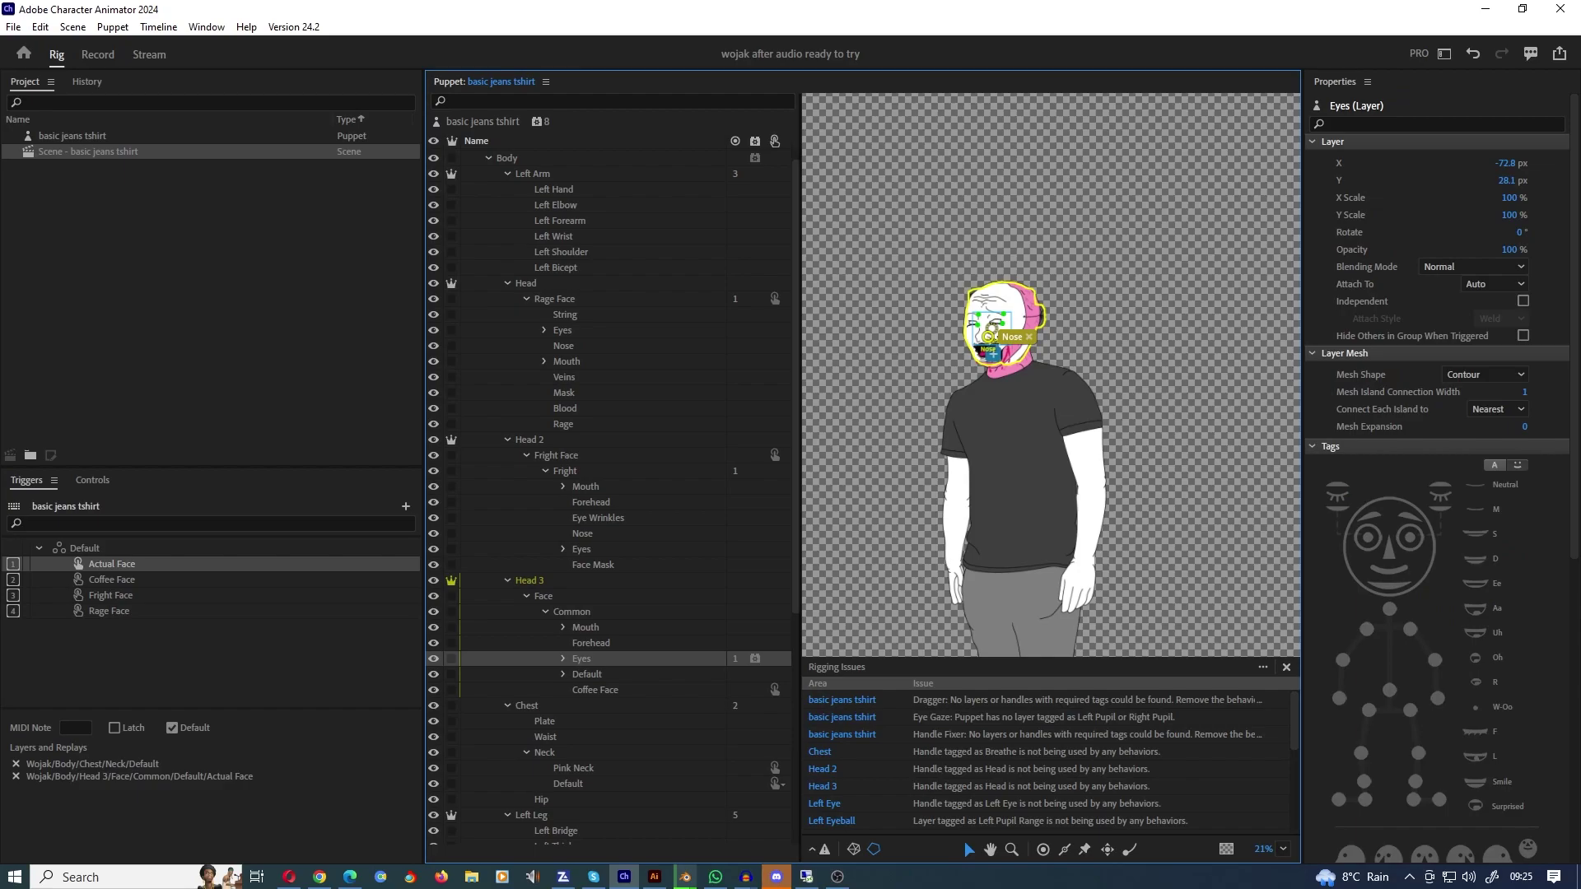
left_click(573, 768)
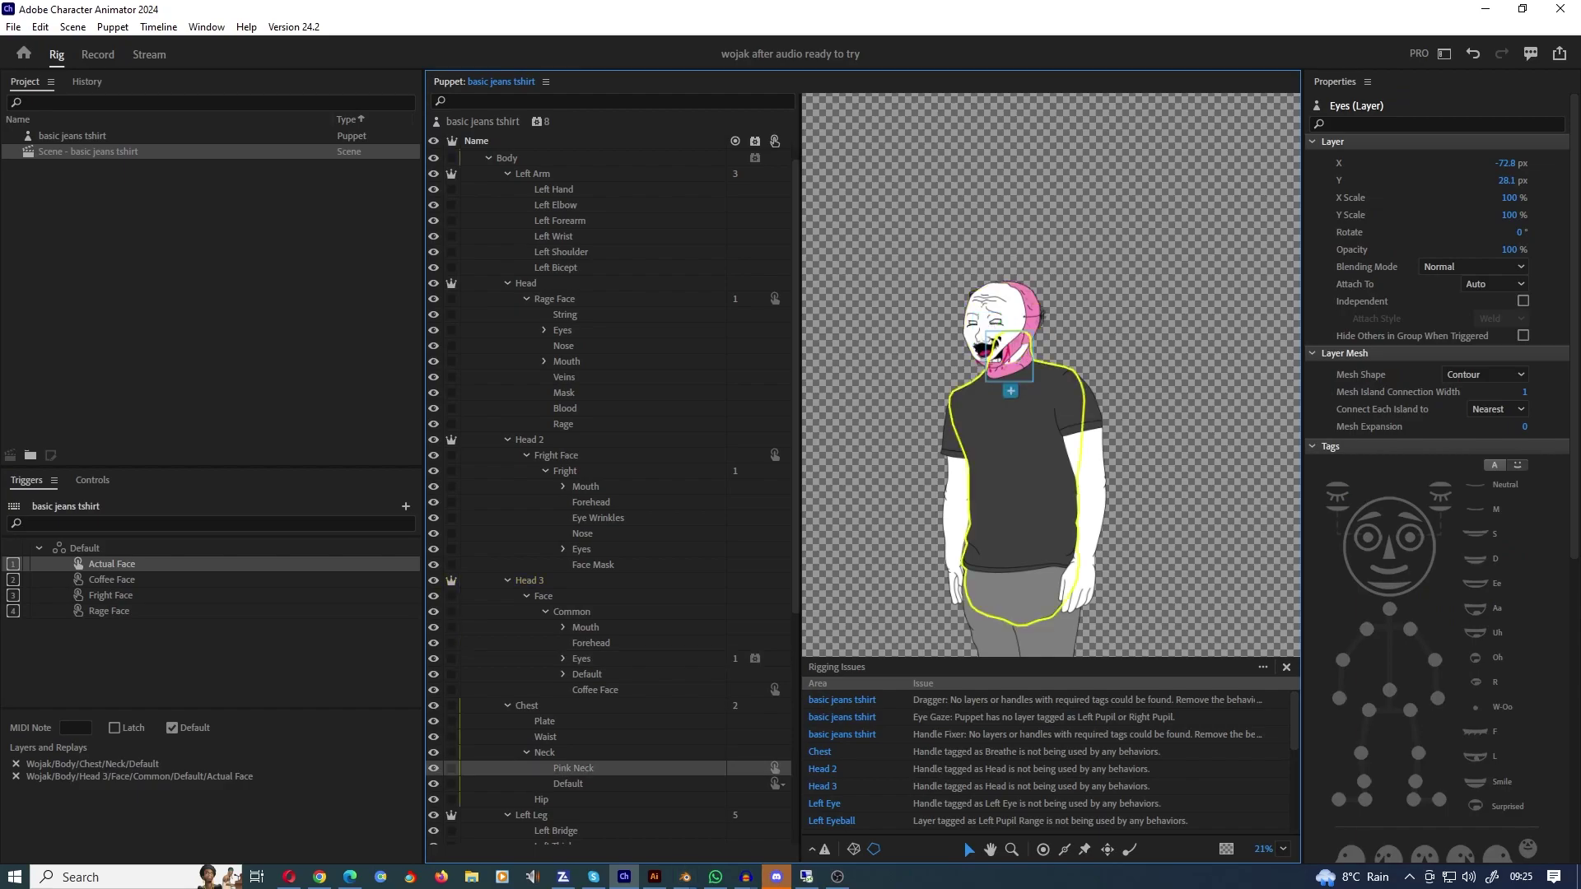
left_click(567, 783)
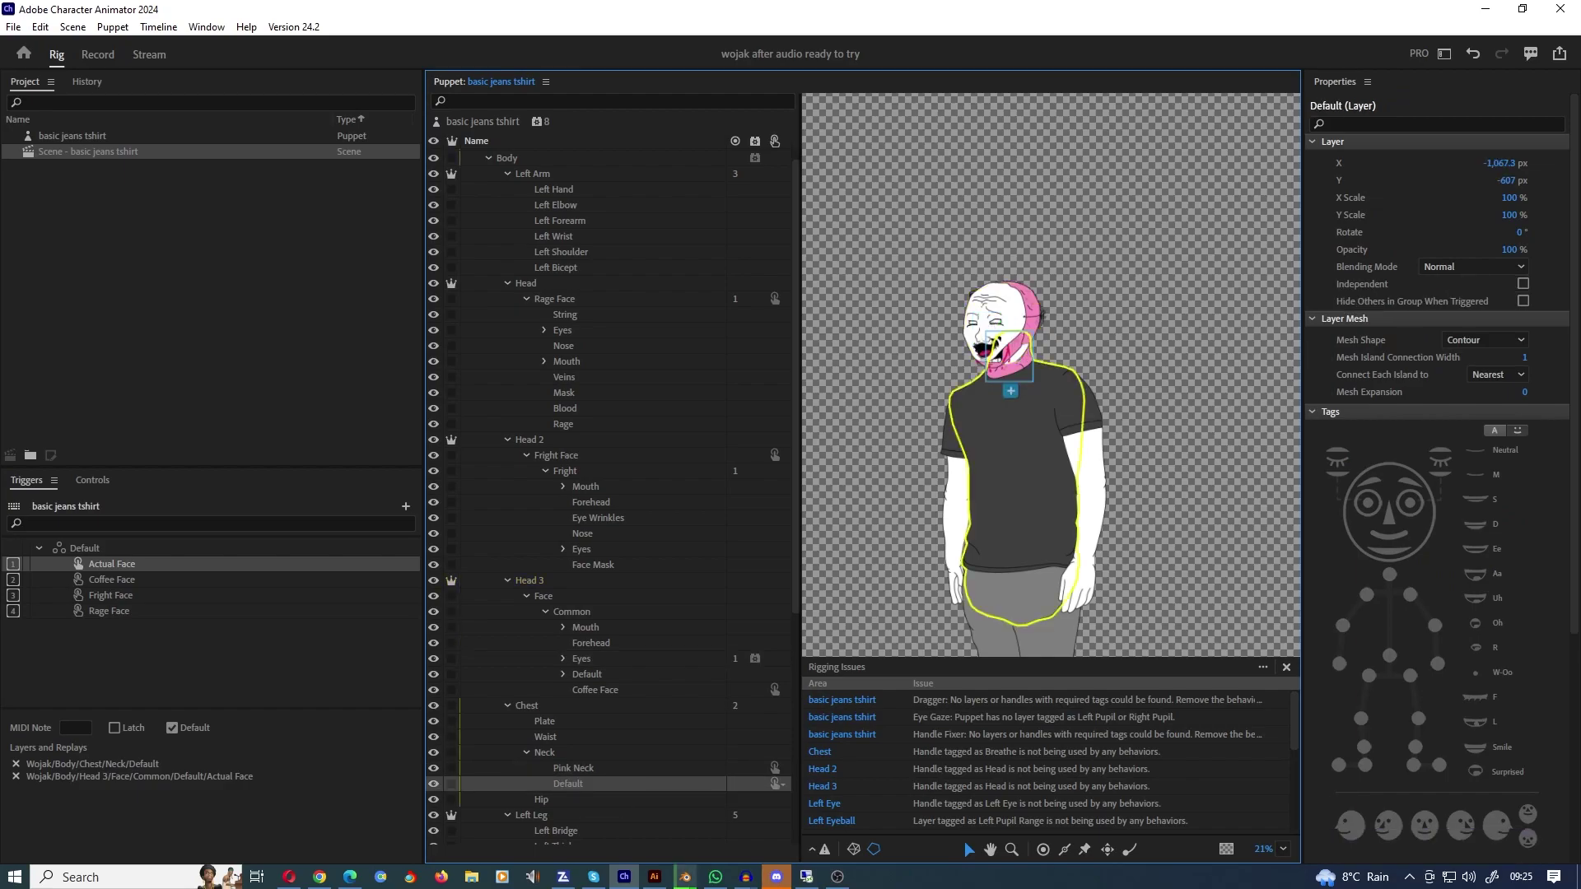
left_click(112, 578)
left_click(110, 595)
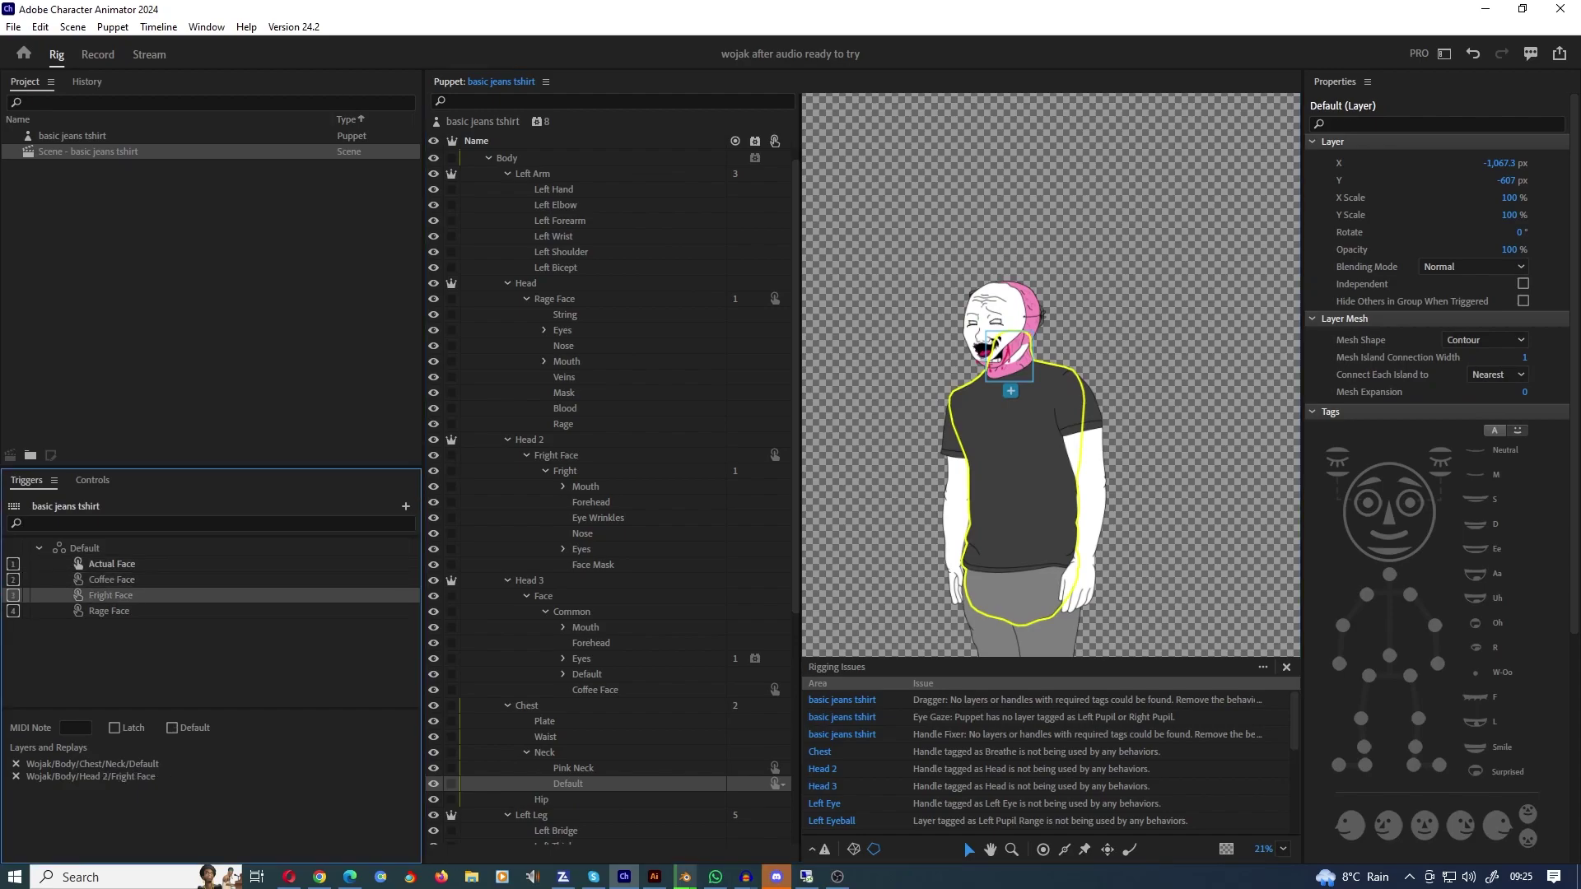
left_click(109, 610)
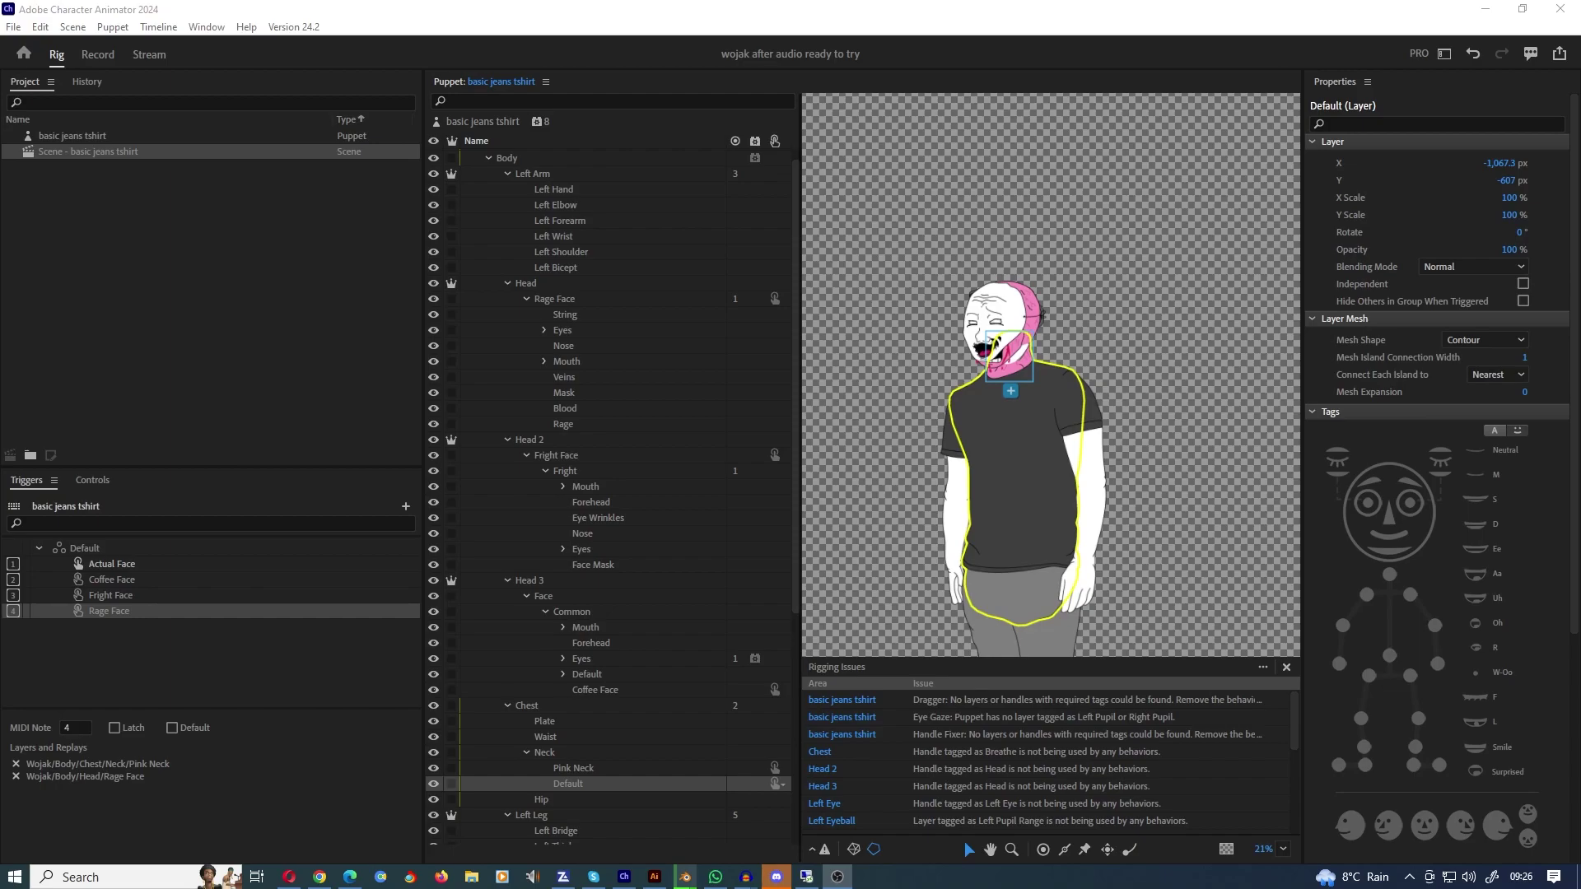
- Add the Eye Gaze behavior to the Fright Face layer inside Head 2
scroll(610, 494, "up", 1)
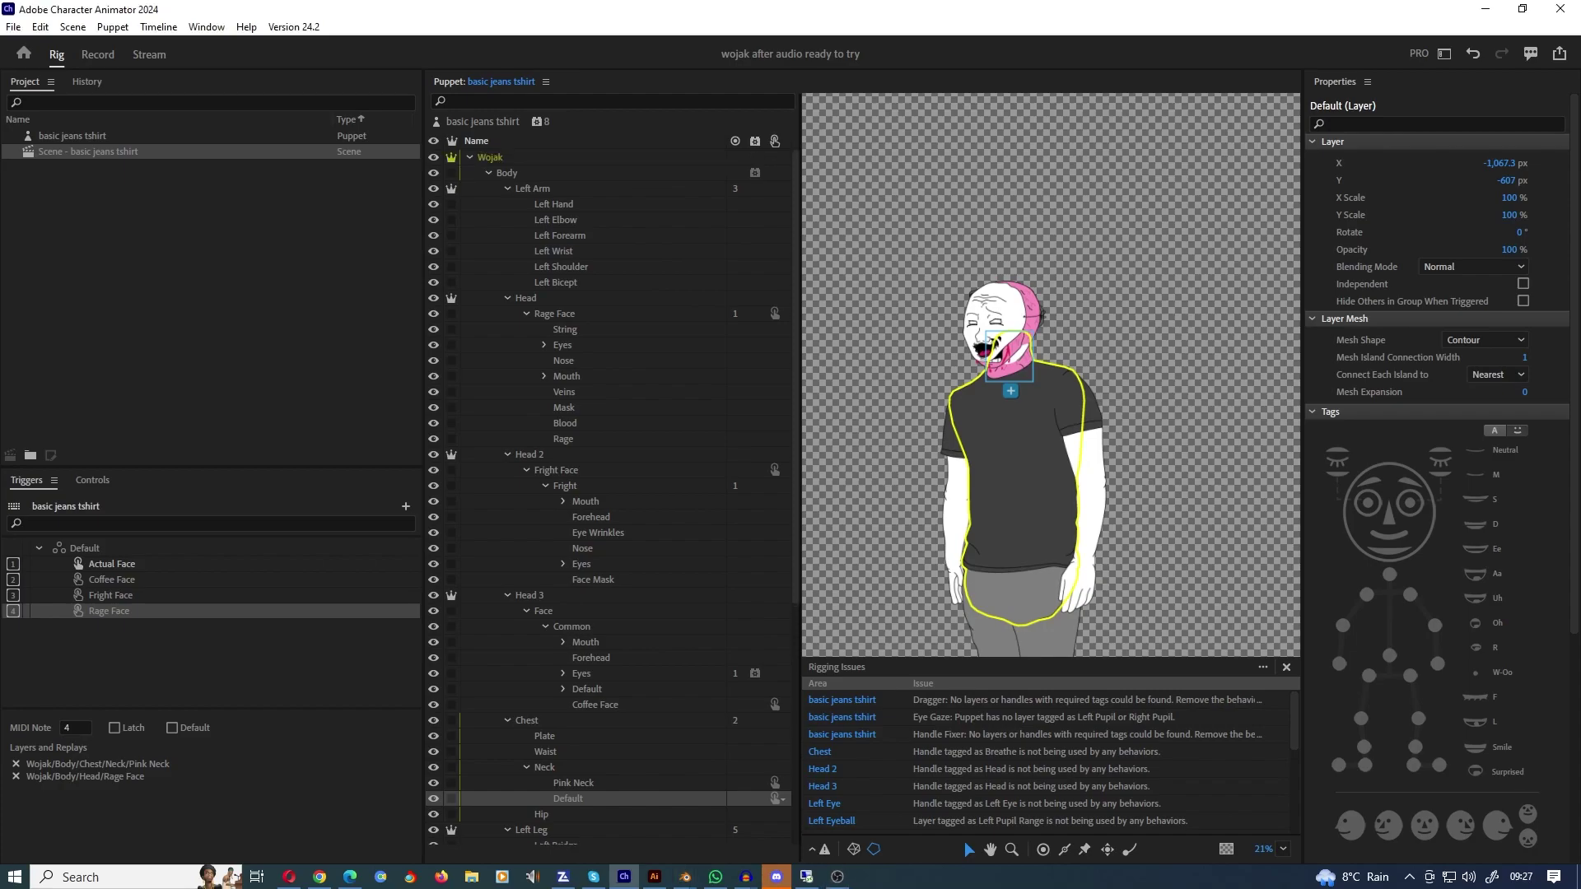
left_click(586, 474)
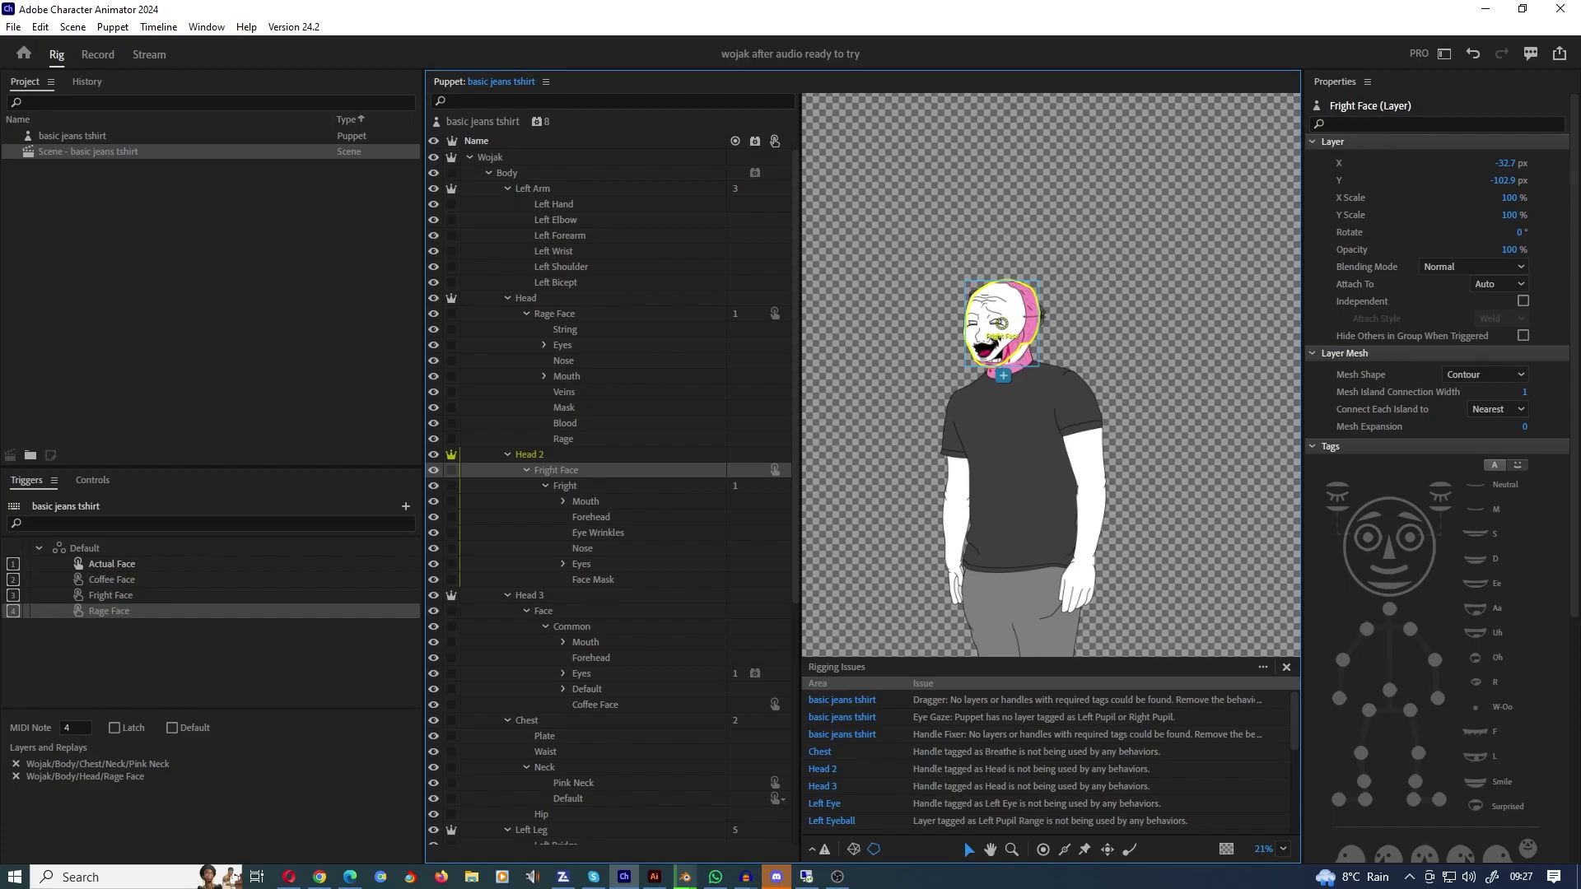
left_click(755, 470)
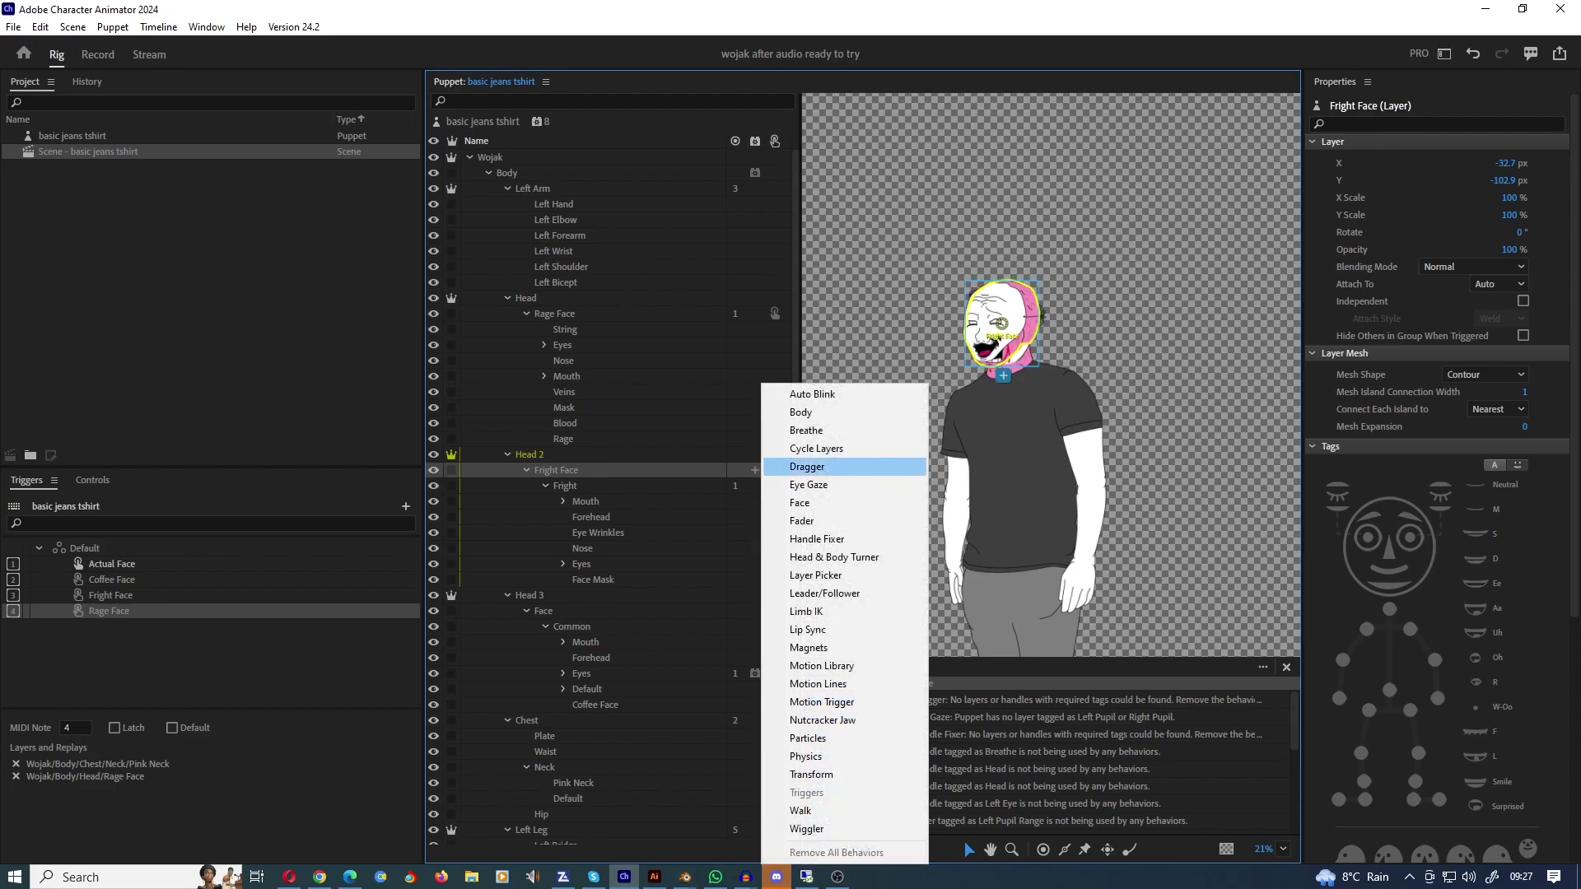
left_click(809, 485)
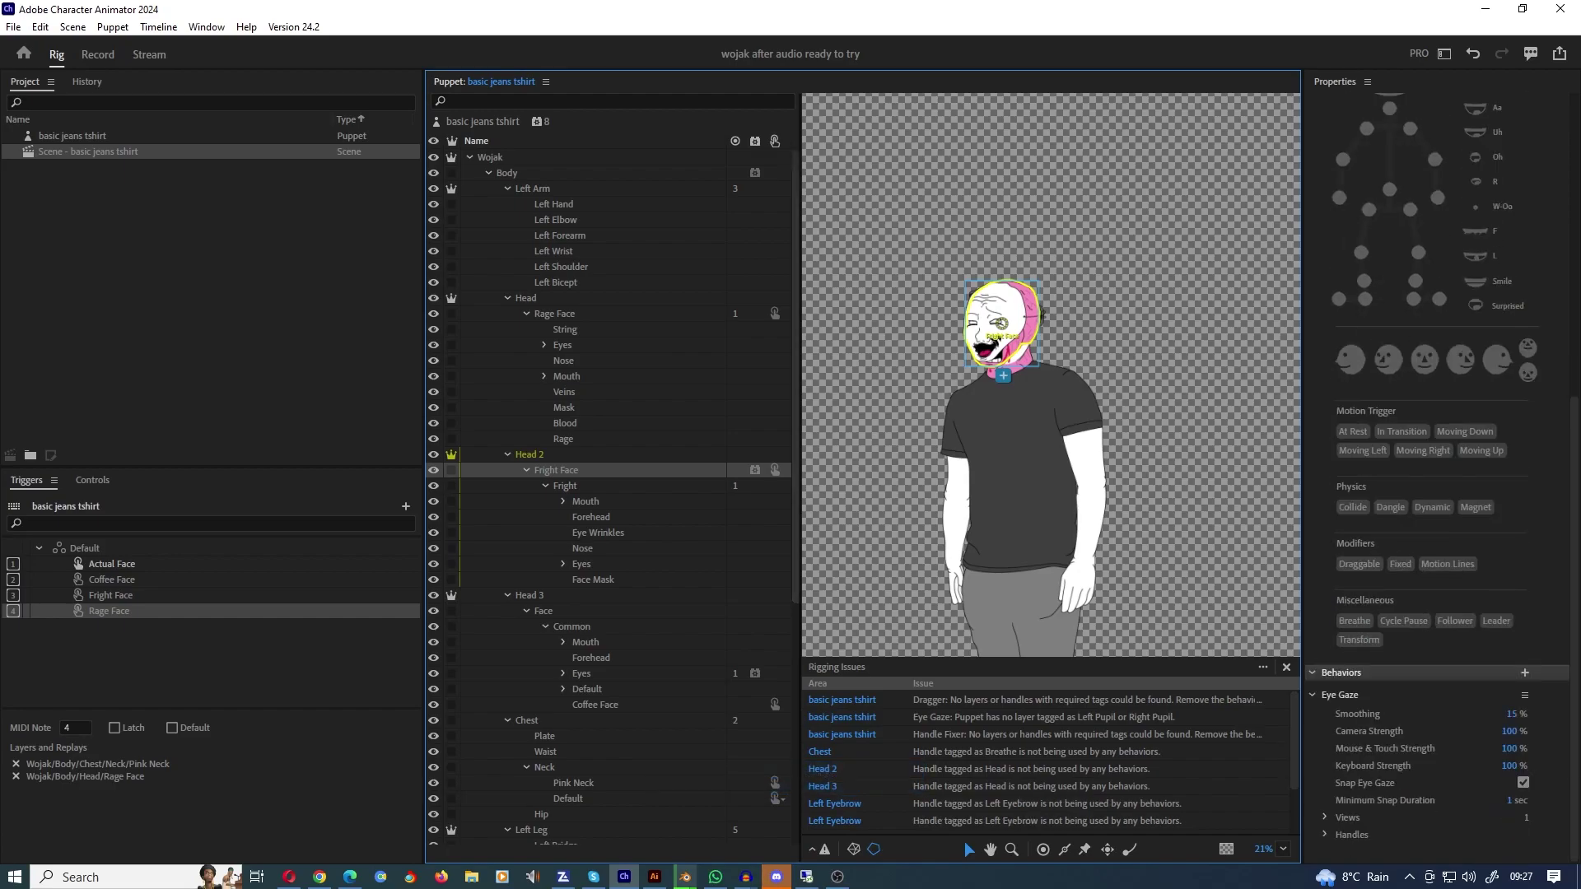
- Return to the recording scene and test the Coffee Face and Fright Face triggers on the puppet
left_click(97, 54)
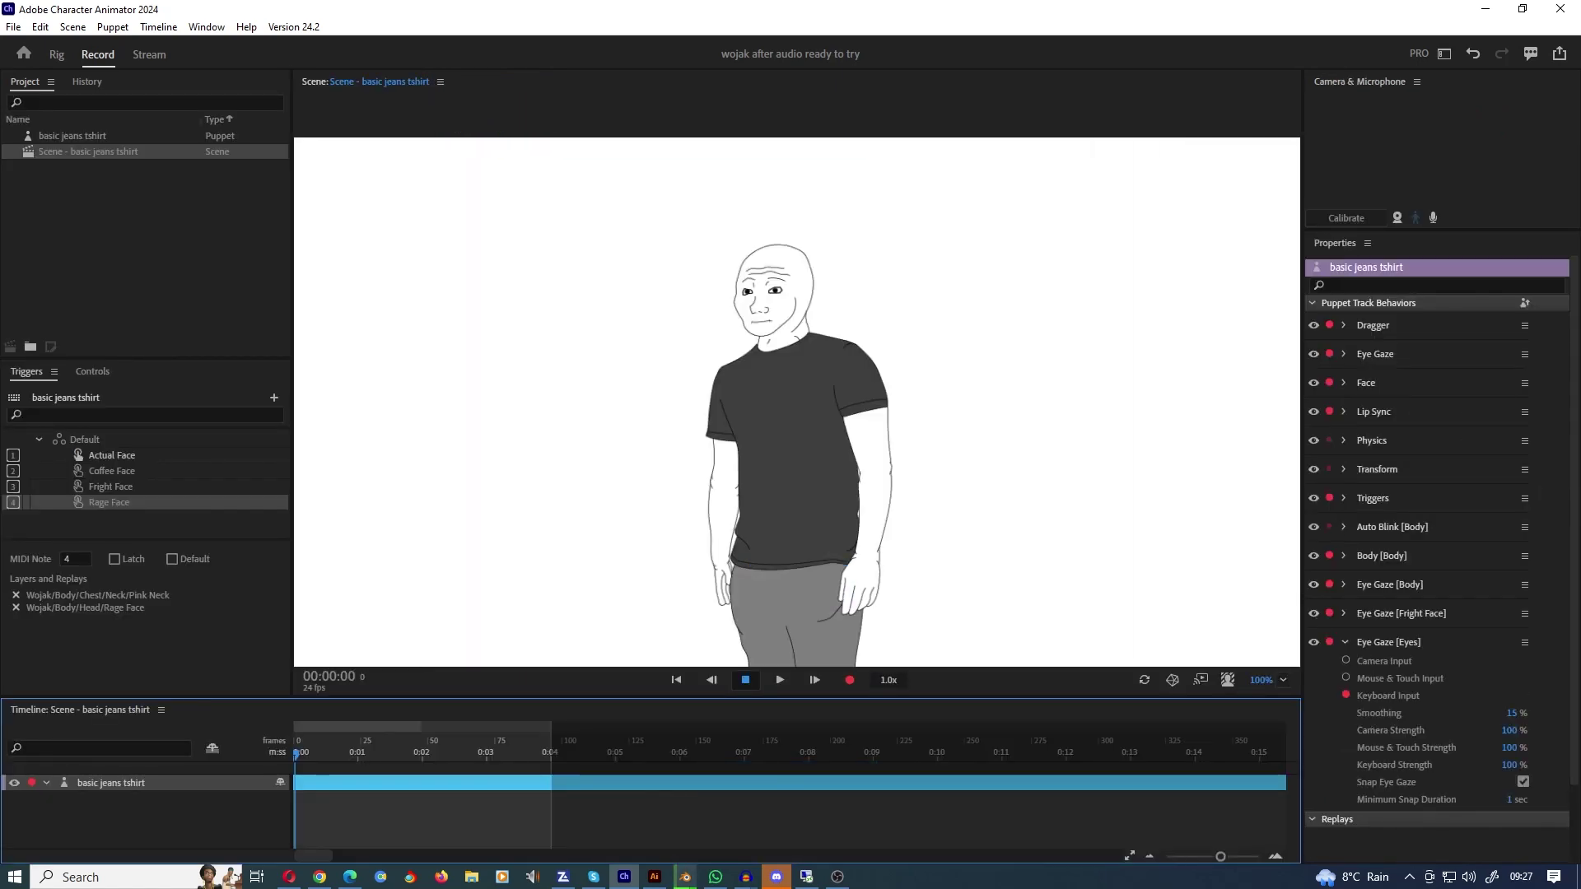
key("2")
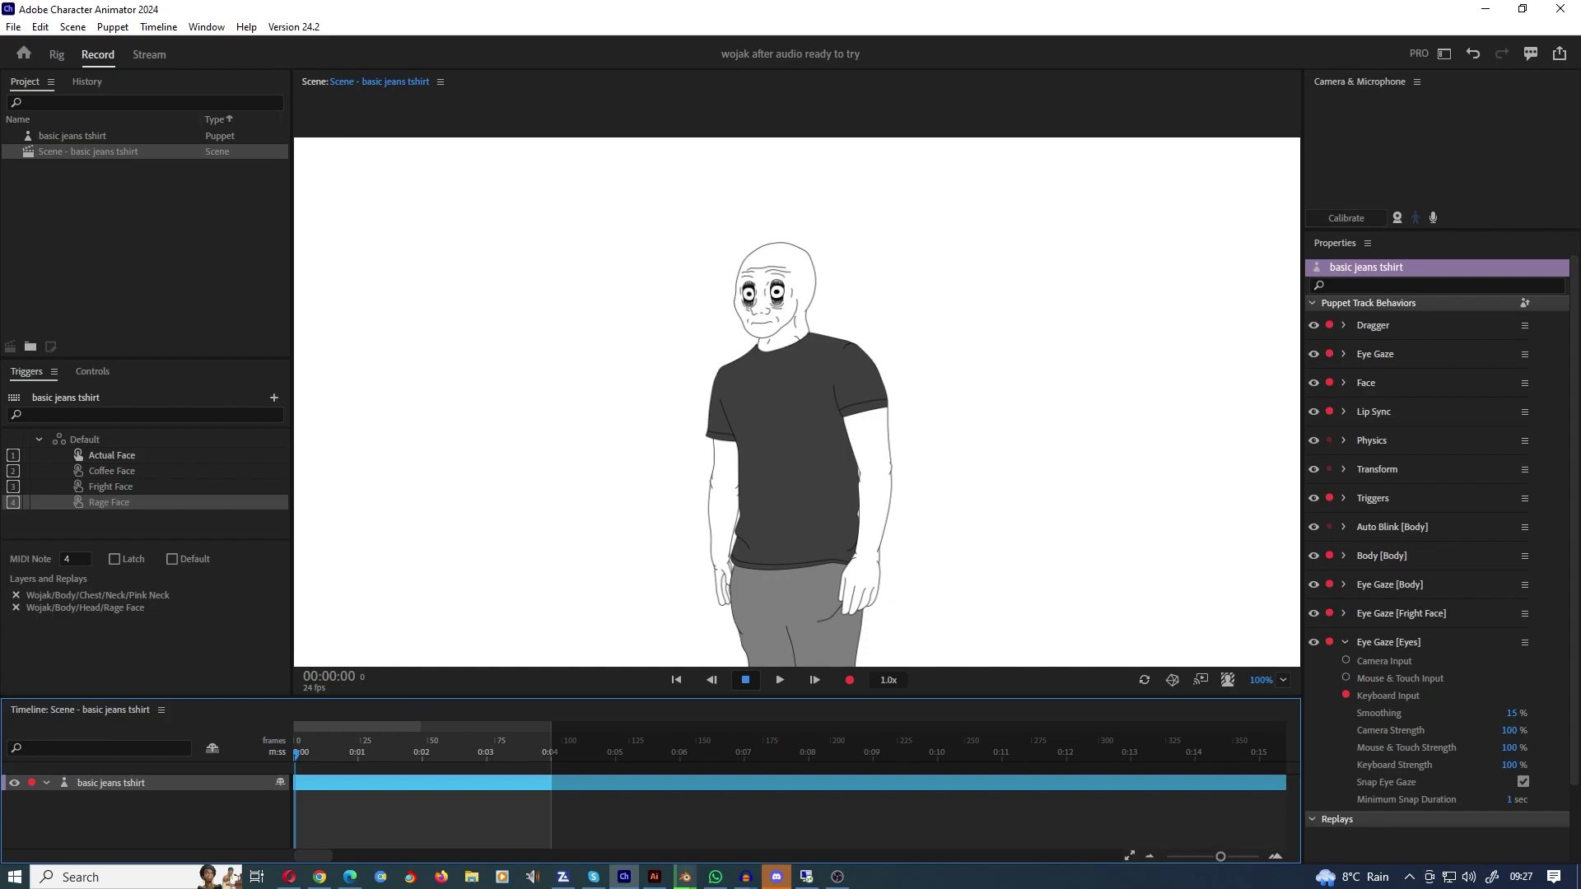
key("3")
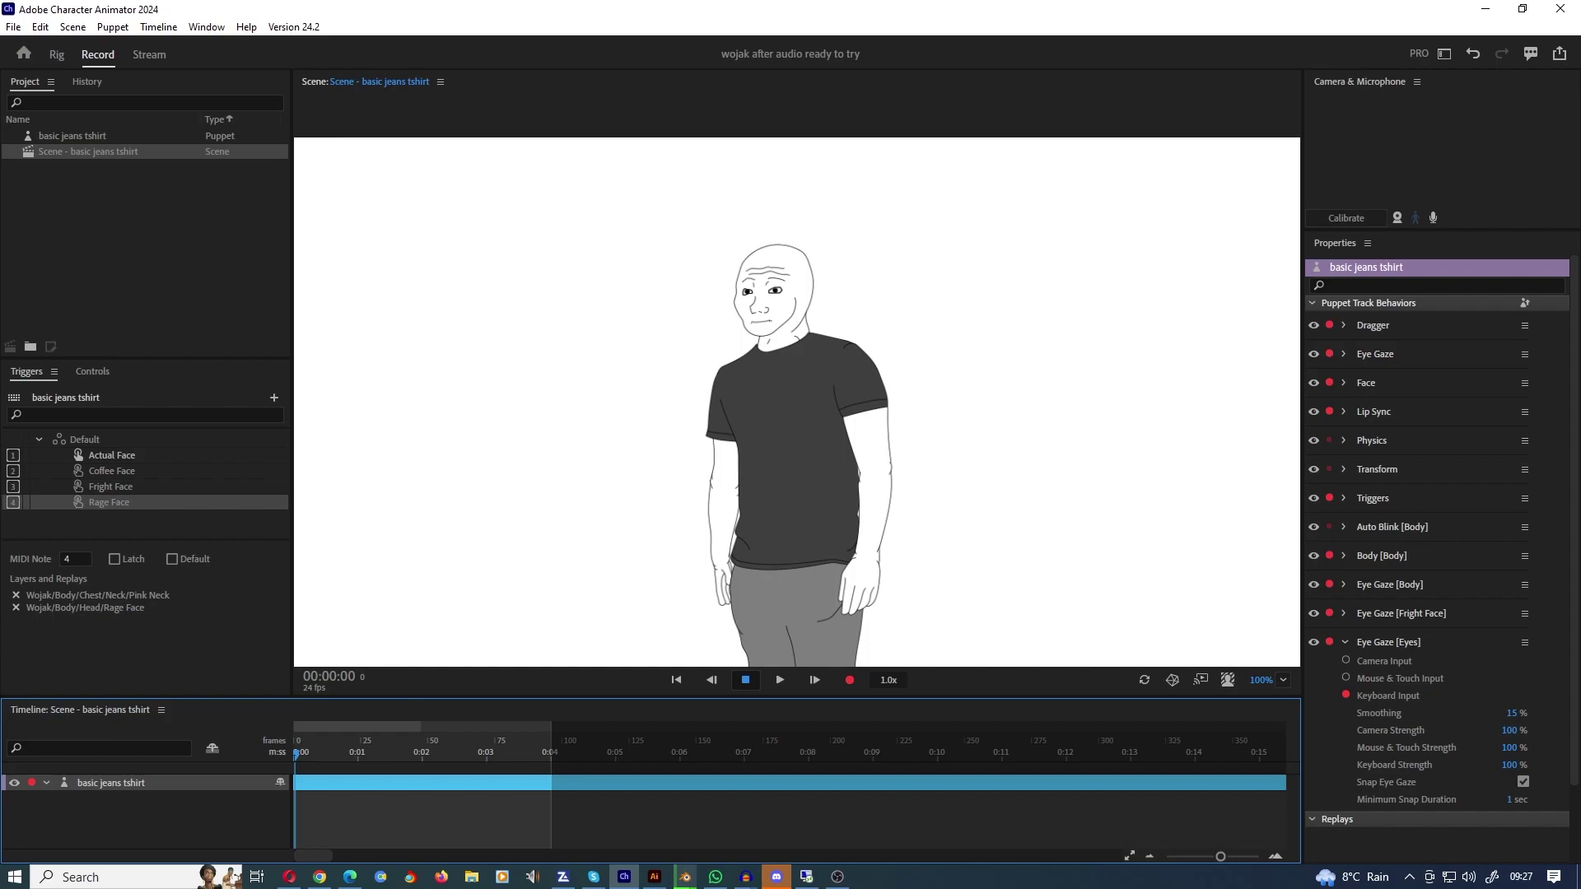
- Set the Fright Face's Eye Gaze behavior to Keyboard Input instead of Camera Input
left_click(1344, 642)
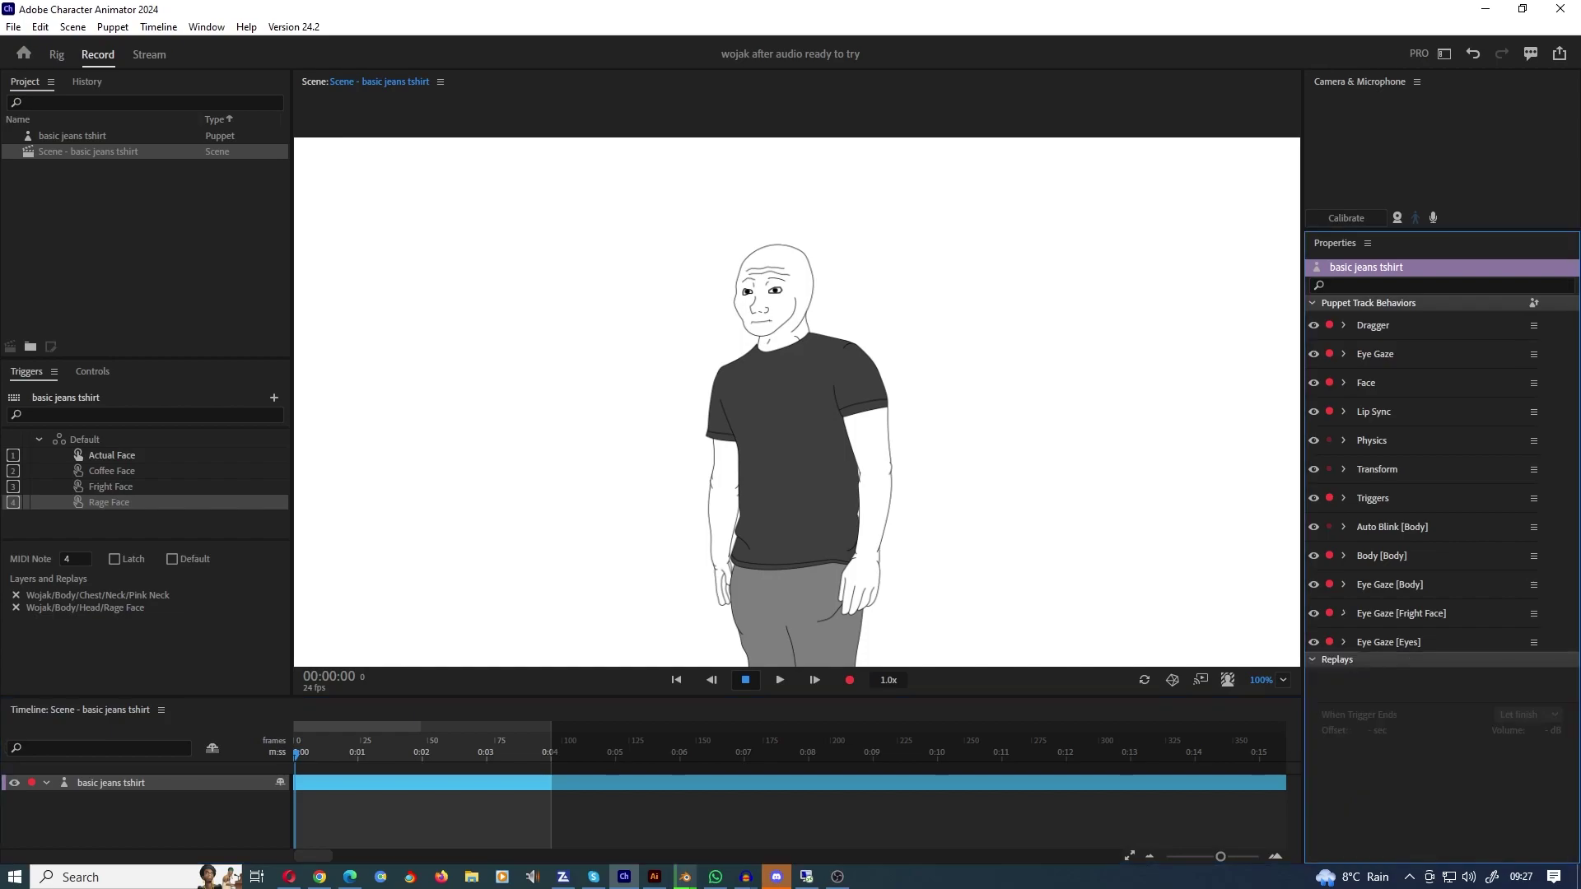
left_click(1344, 614)
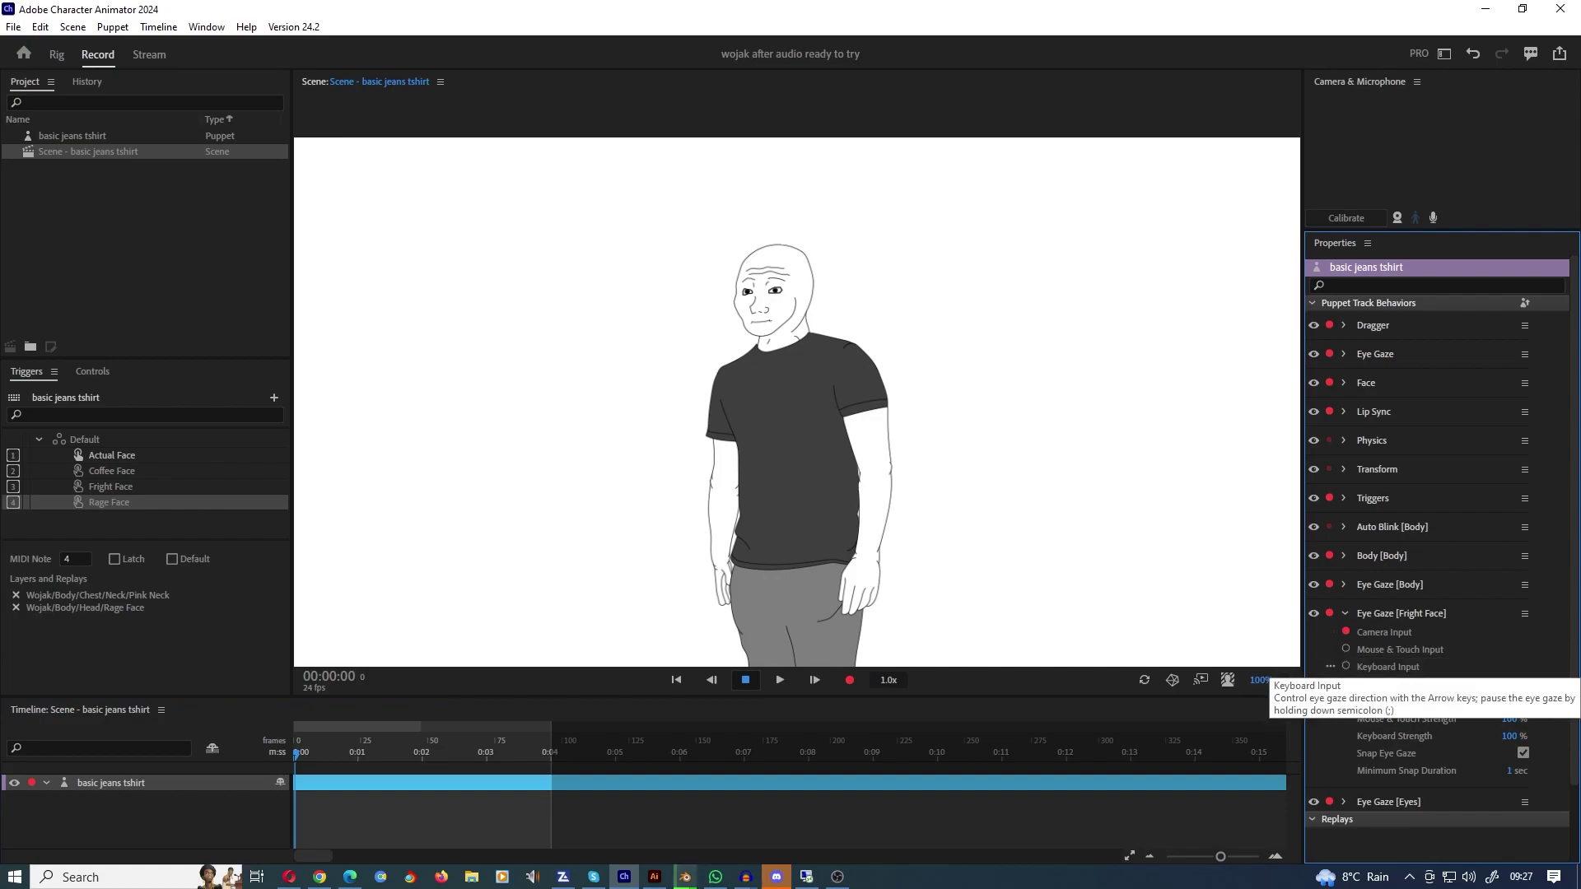
left_click(1345, 667)
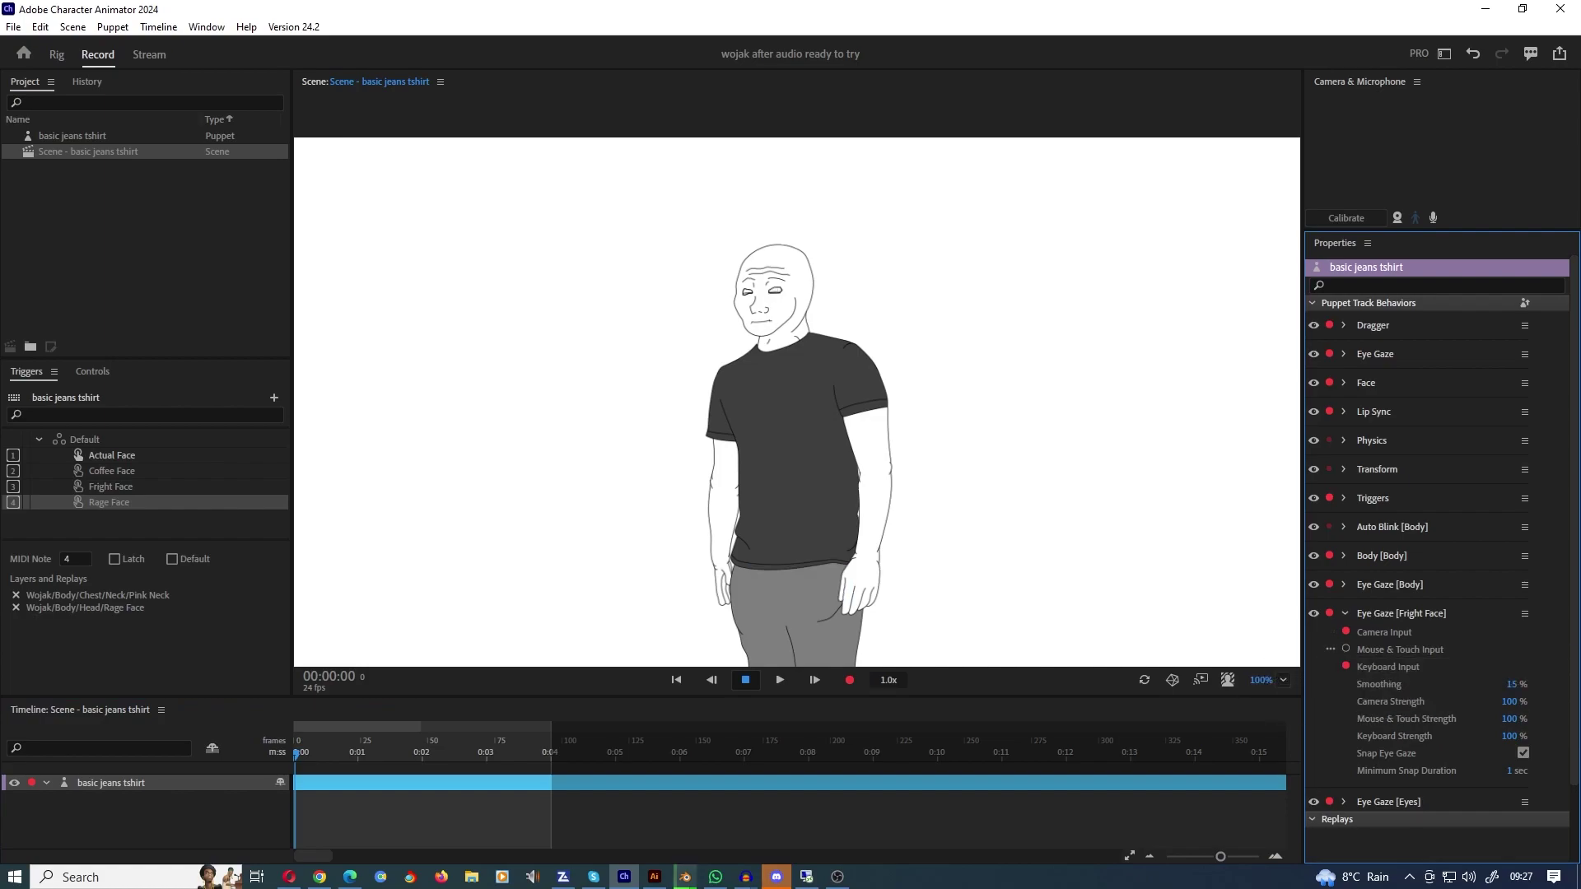
- Trigger the Fright Face in the scene and test its upward and downward eye gaze with keyboard control
left_click(796, 401)
key("3")
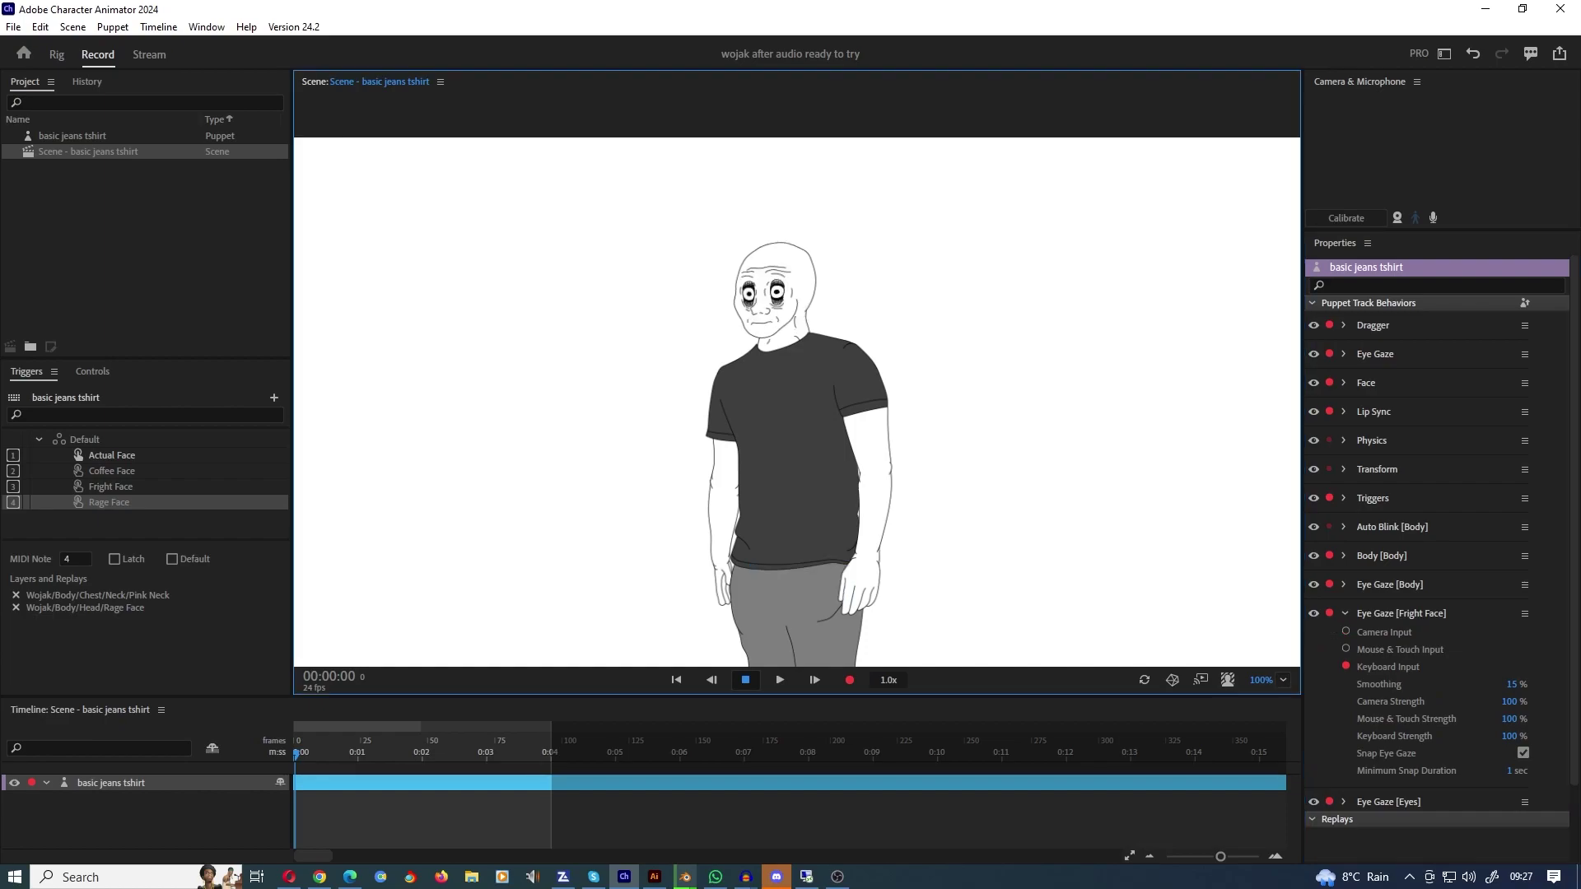
key("Up")
key("Down")
key("Down")
key("Down")
key("Down")
key("Down")
key("3")
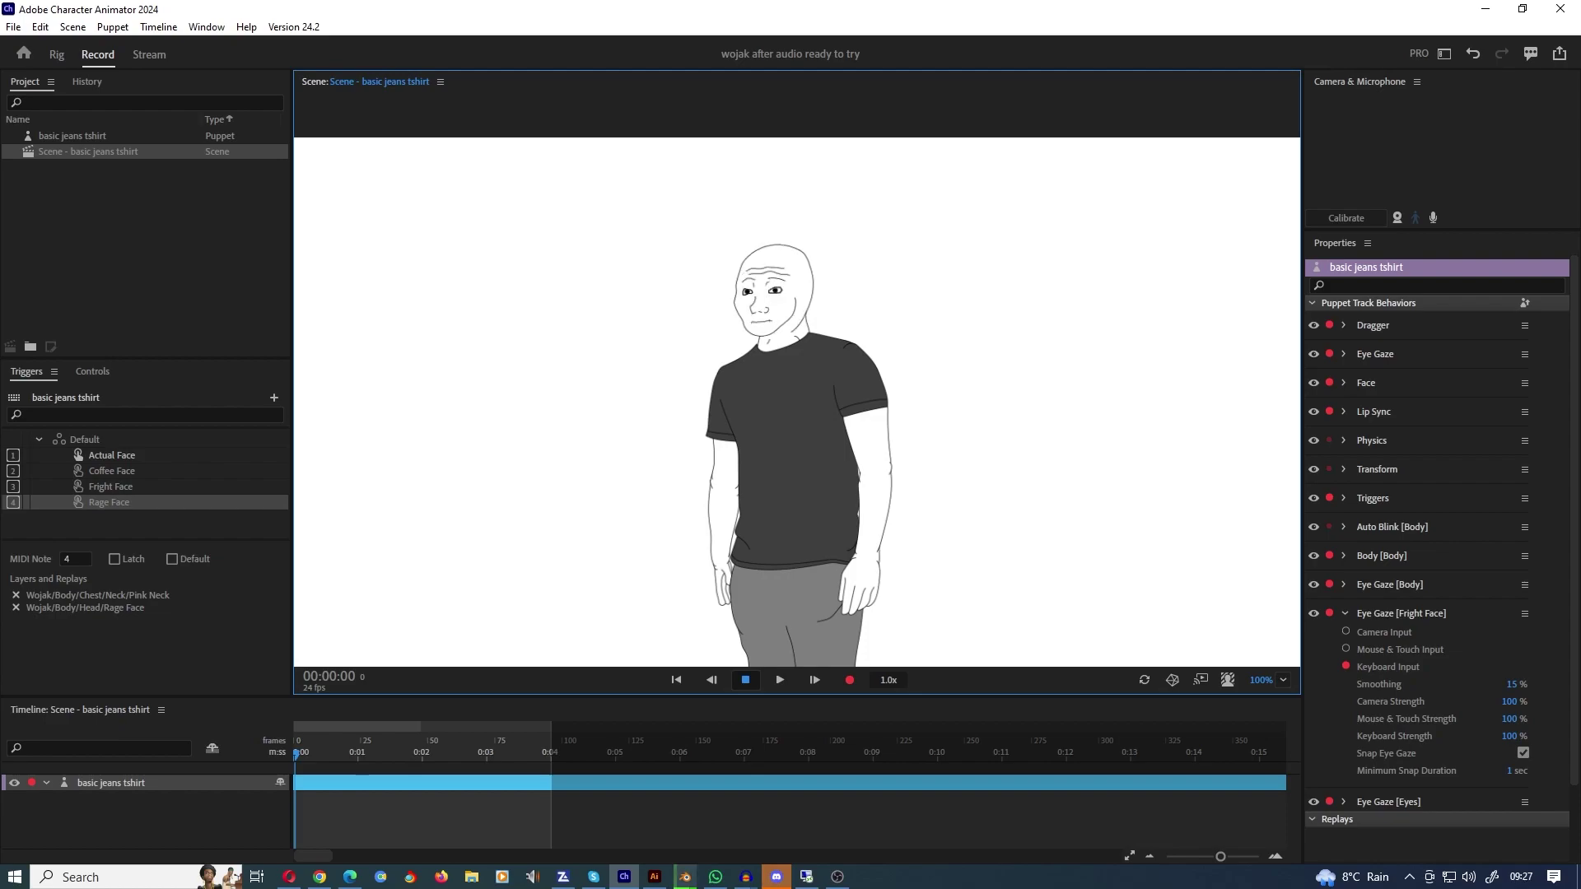
- Collapse the Fright Face's Eye Gaze settings and test the Coffee, Fright and Rage Face triggers in the scene
left_click(1344, 613)
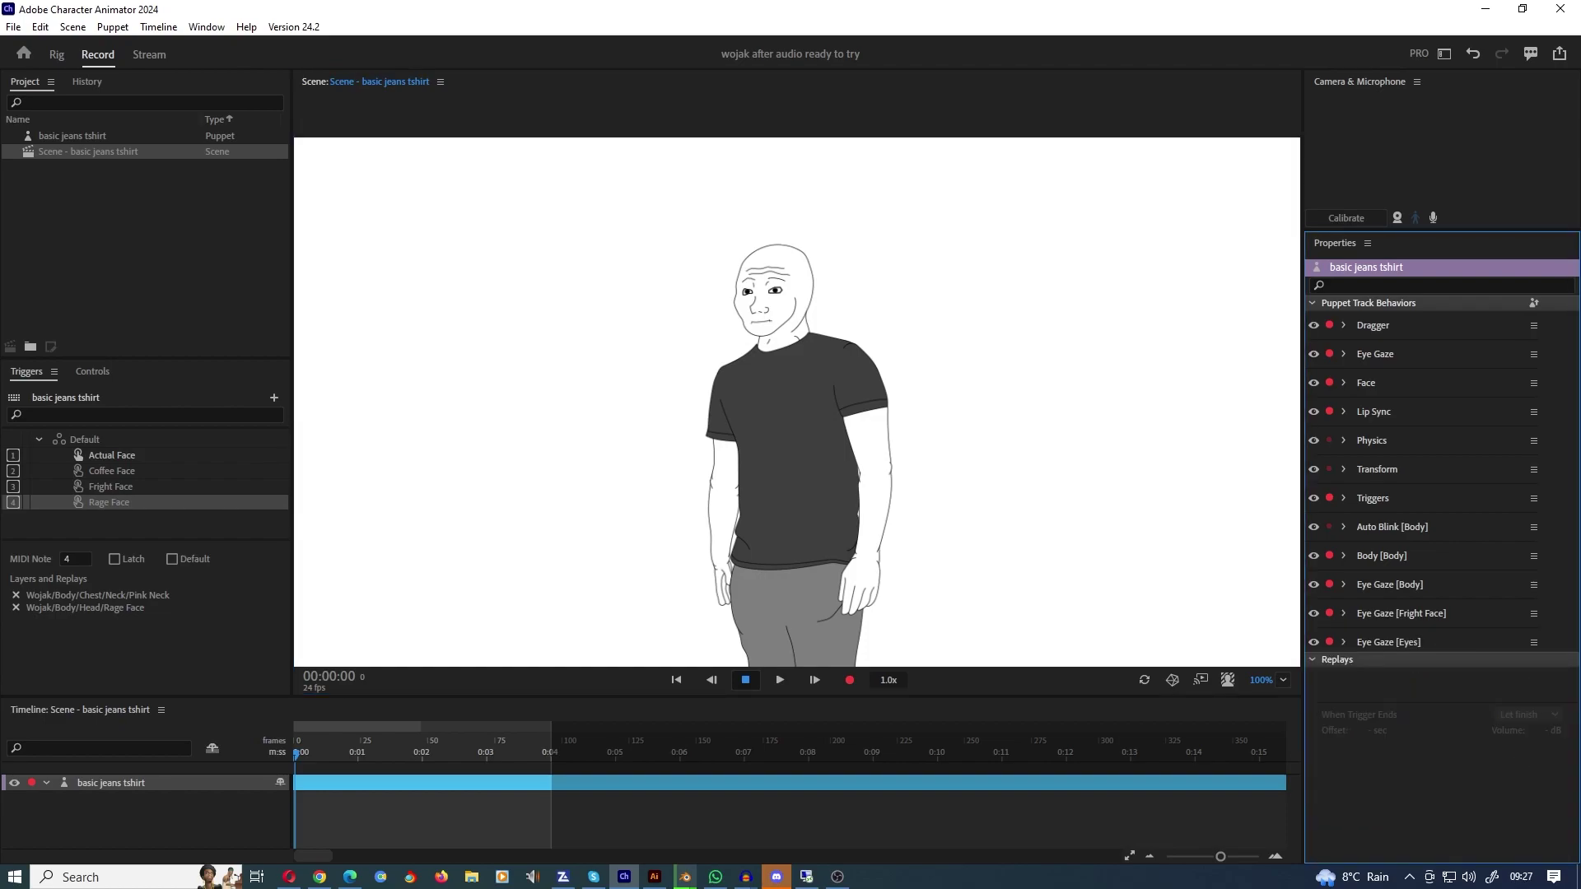
key("4")
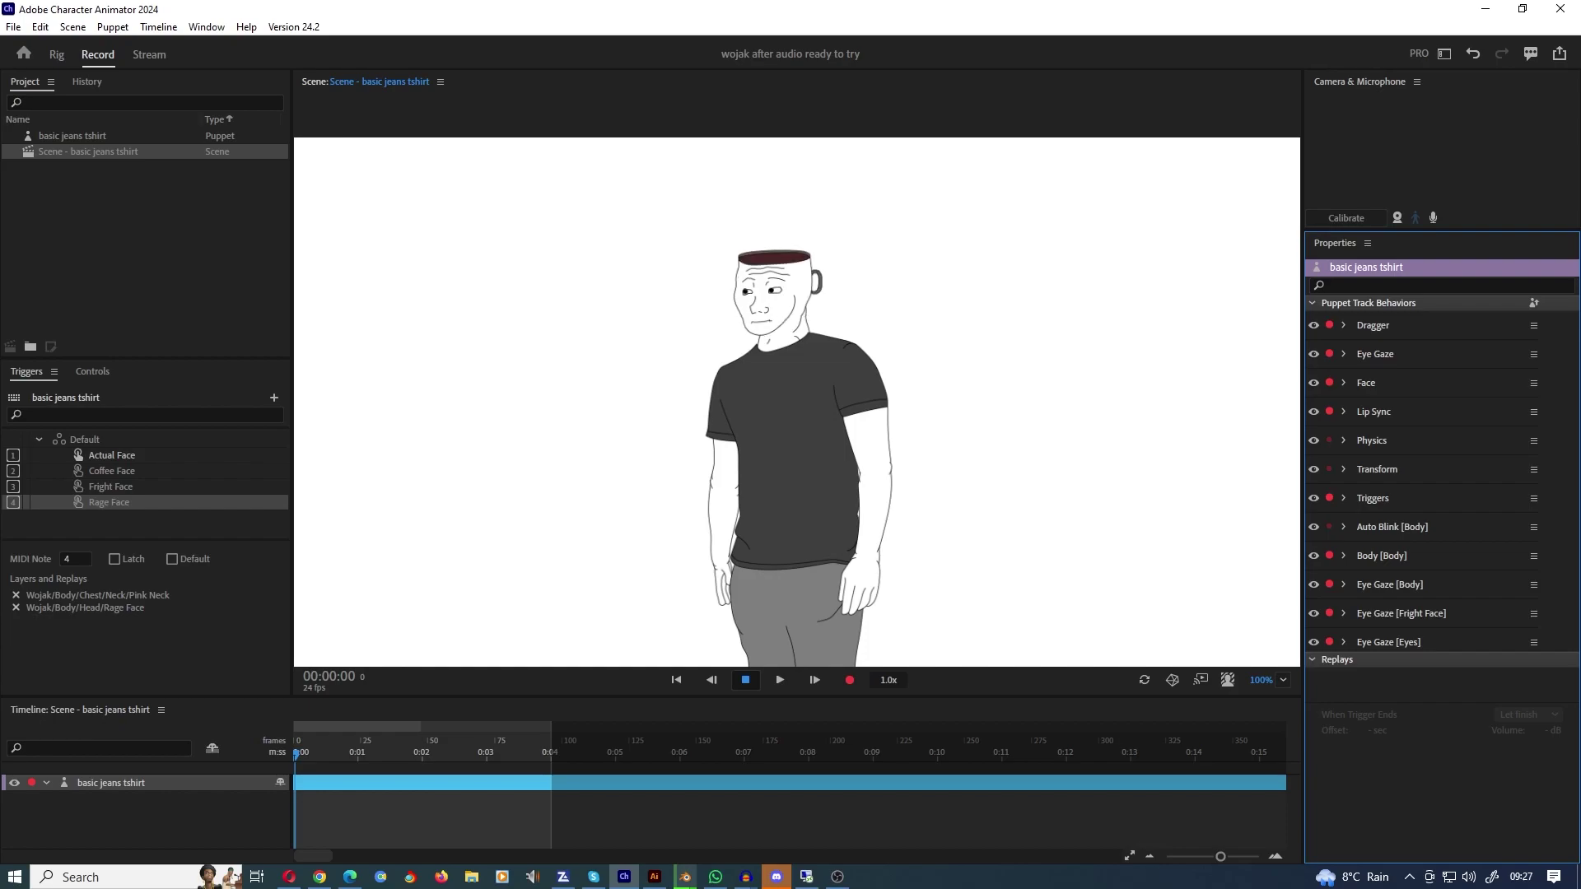
key("3")
key("3")
key("4")
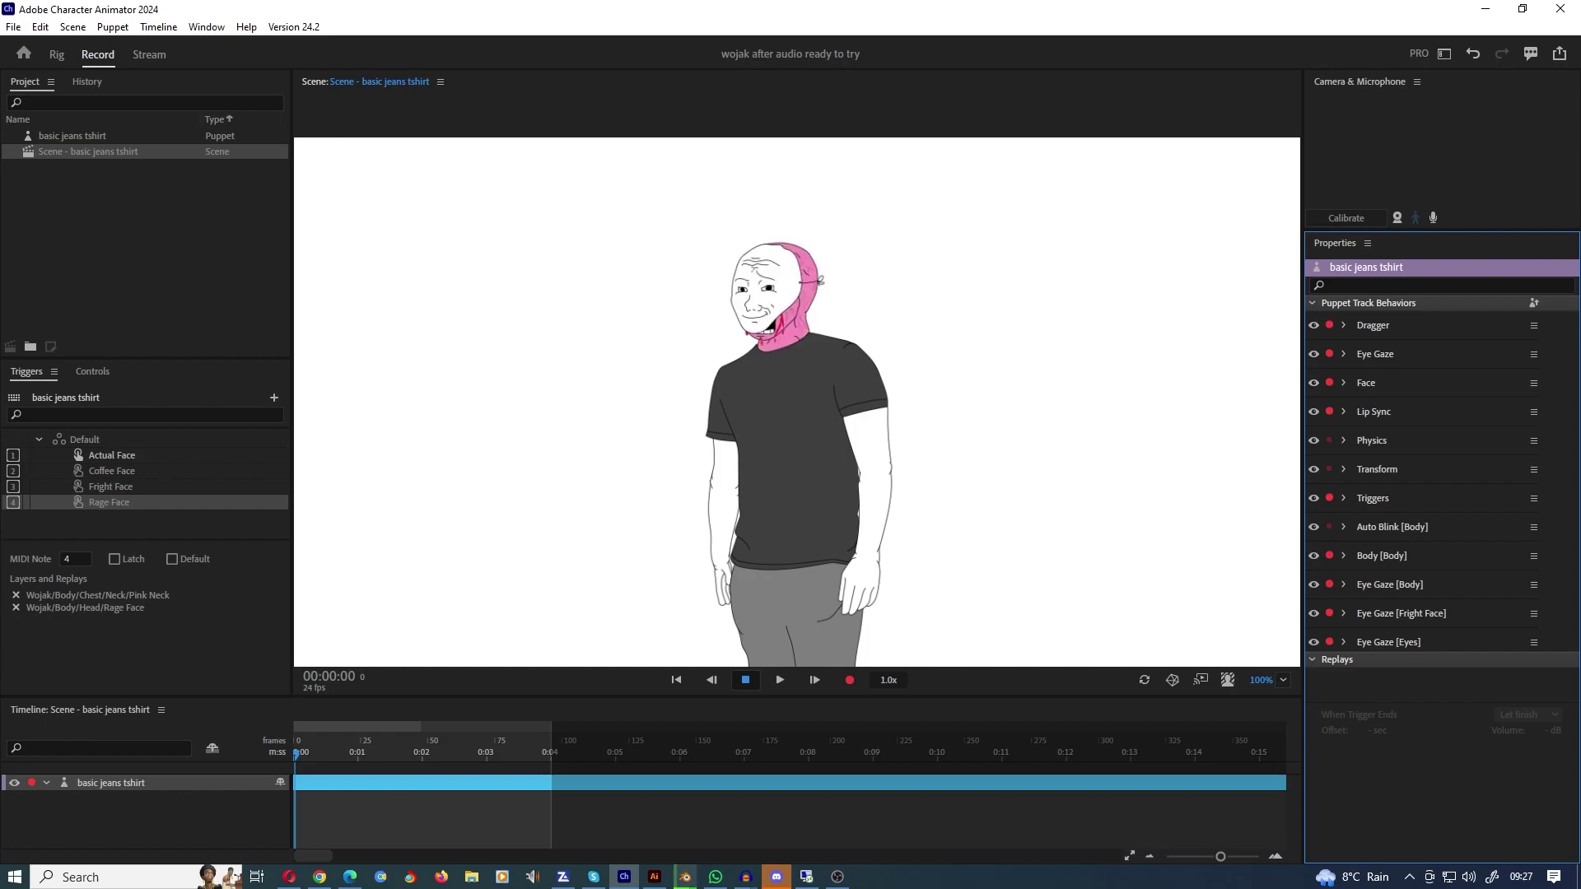